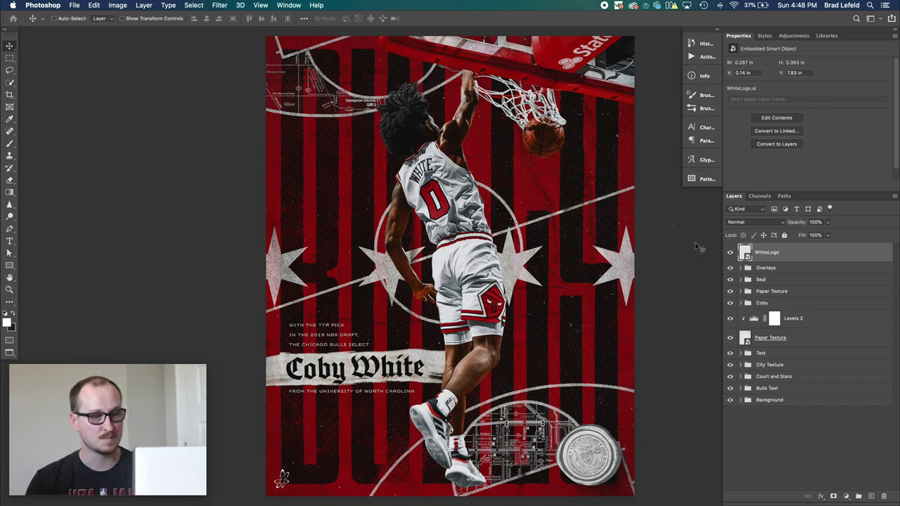
- Hide every group above Background and expand the Background group to reach its layers
left_click_drag(730, 252, 730, 291)
left_click_drag(732, 388, 730, 301)
left_click(740, 400)
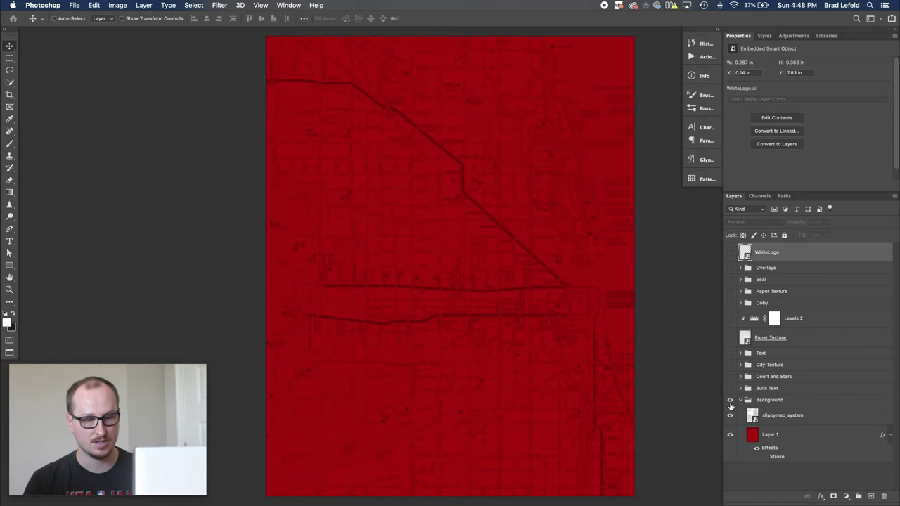
left_click(730, 415, "alt")
left_click(731, 417, "alt")
- Check the red base layer, then show the slippymap_system map texture (Multiply, 30%) over it
left_click(729, 435)
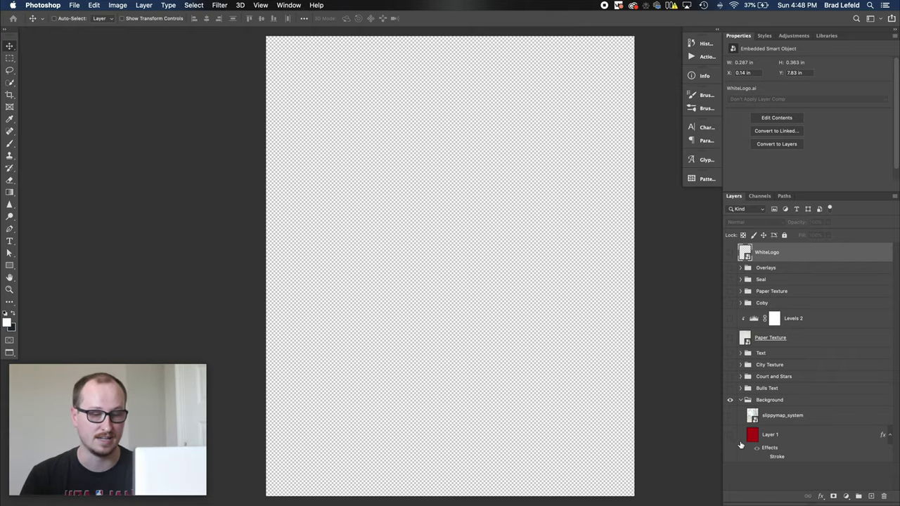
left_click(730, 435)
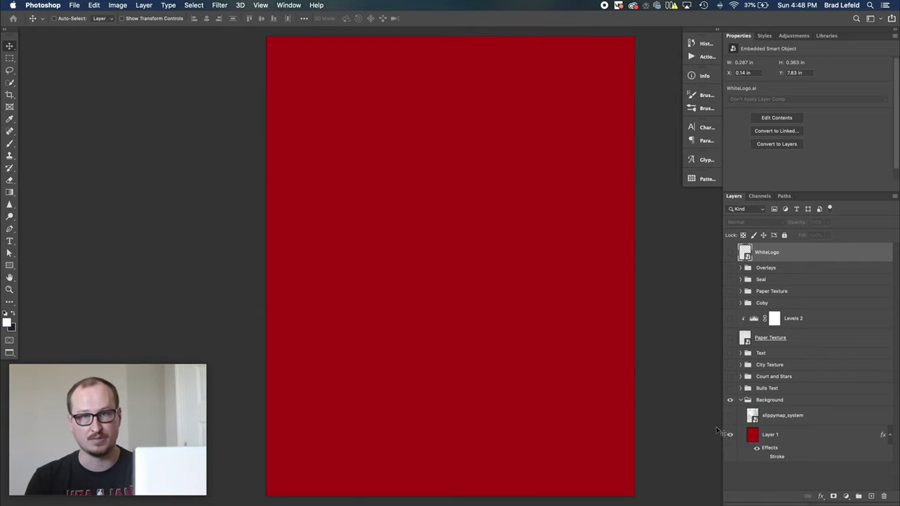
left_click(775, 423)
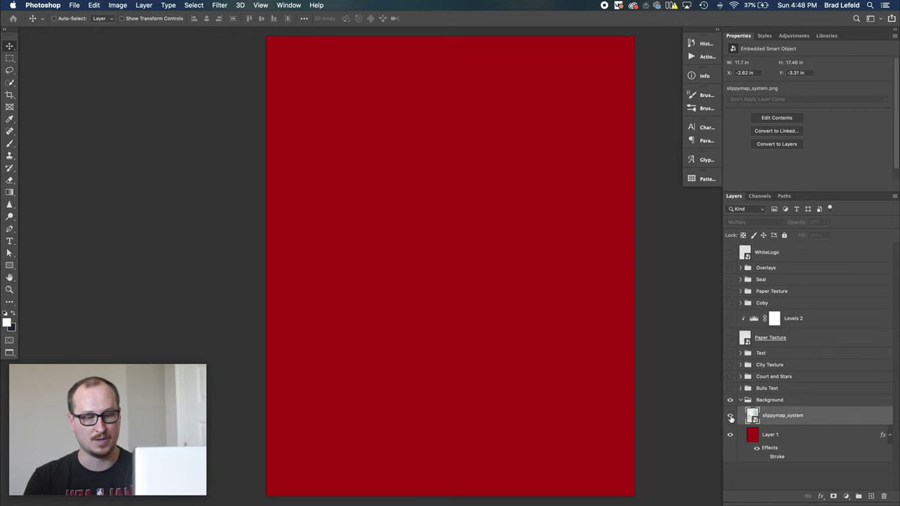
left_click(730, 418)
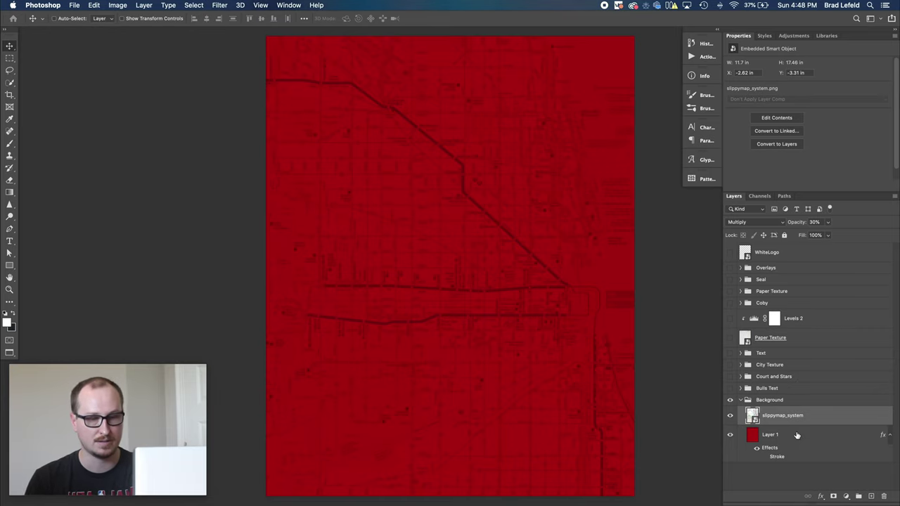
- Show the BULLS lettering from Bulls Text, swapping the clean BULLS layer for the displaced BULLS copy
left_click(741, 389)
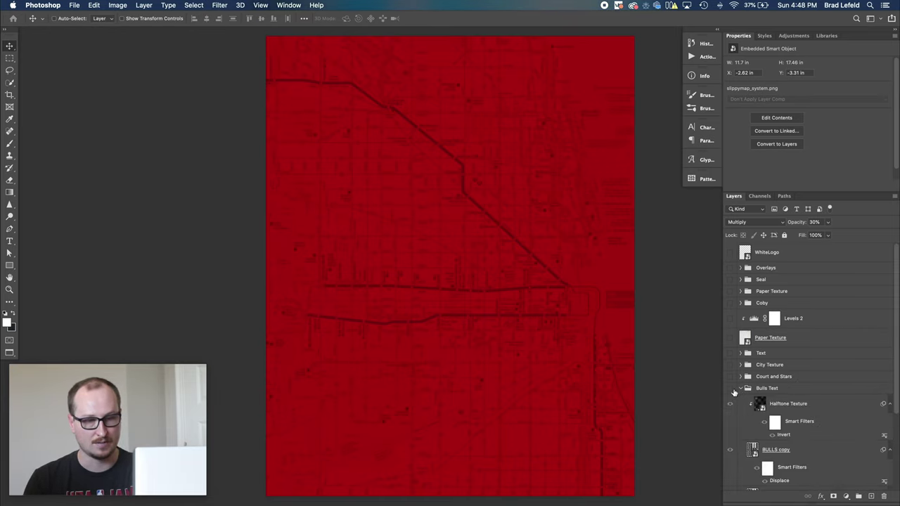
left_click(729, 389)
scroll(734, 393, "down", 1)
left_click(730, 427)
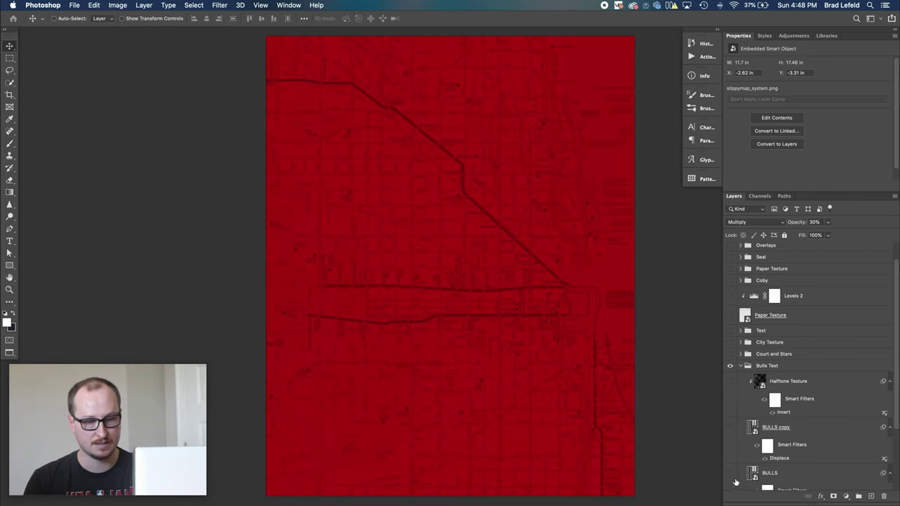
left_click(731, 474)
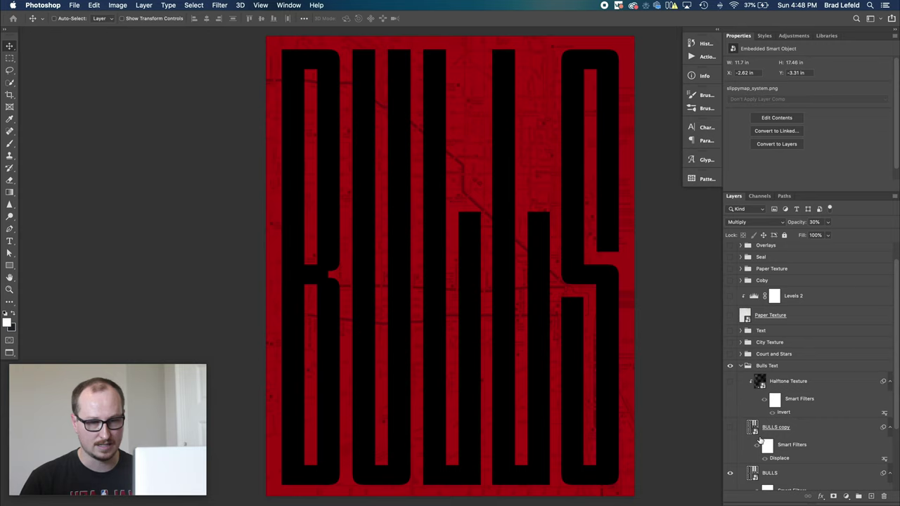
scroll(744, 426, "down", 4)
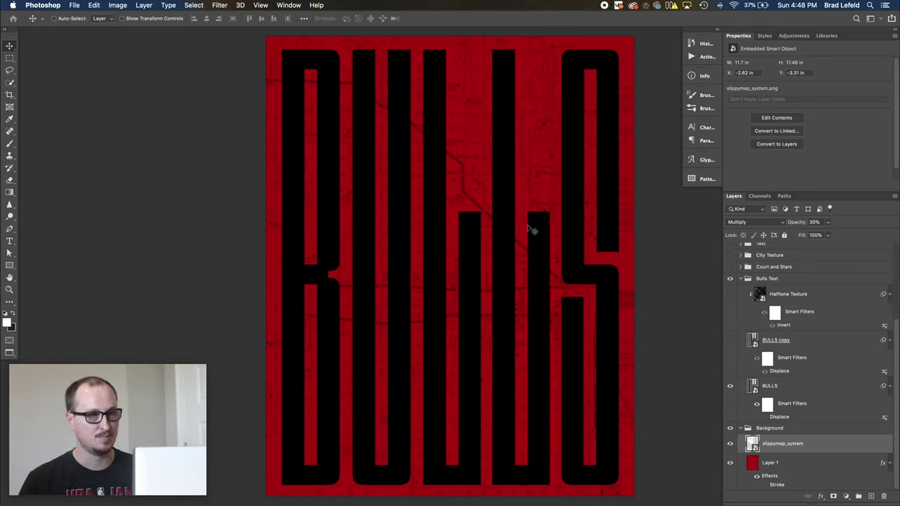
left_click(729, 387)
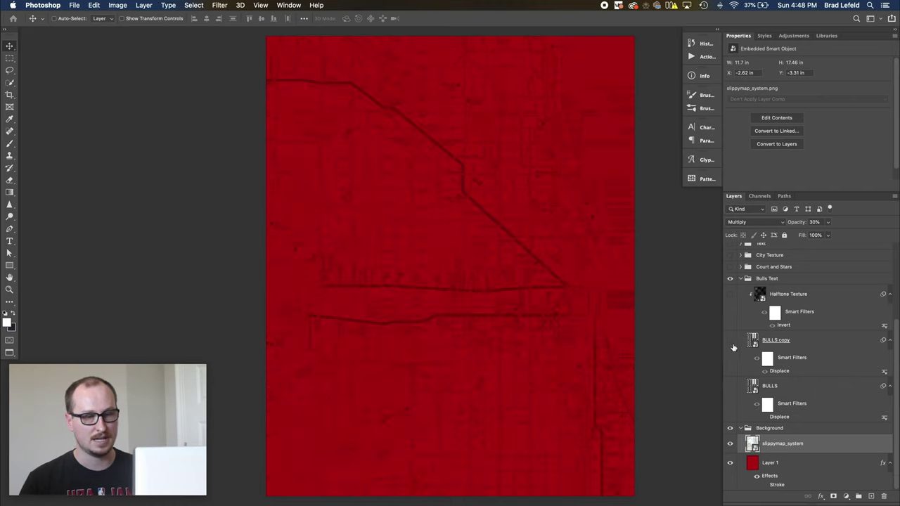
left_click(730, 340)
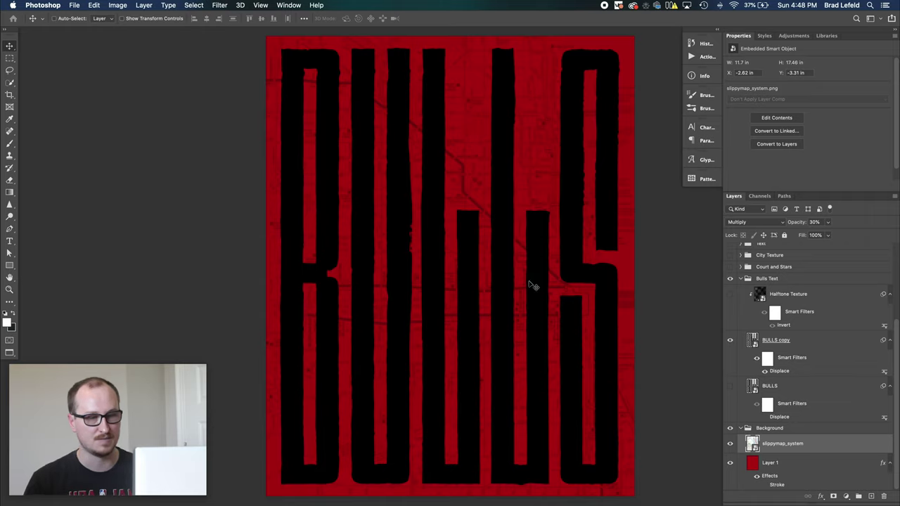
scroll(774, 317, "up", 5)
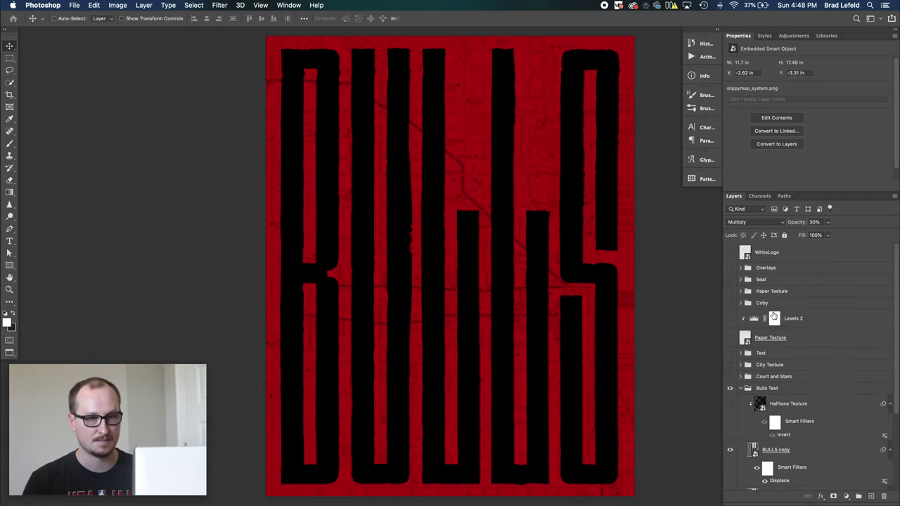
- Compare the canvas with and without the Paper Texture group's layer, then collapse the group
left_click(739, 291)
left_click(741, 291)
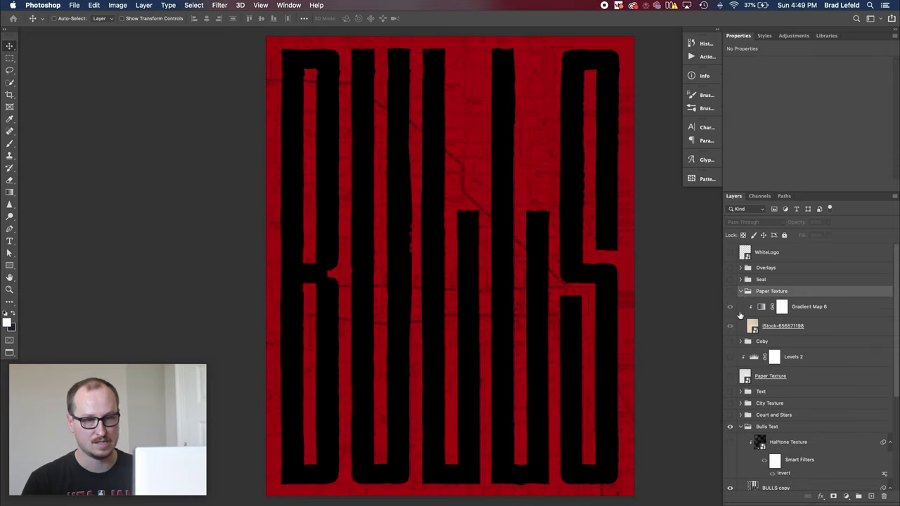
left_click(730, 327)
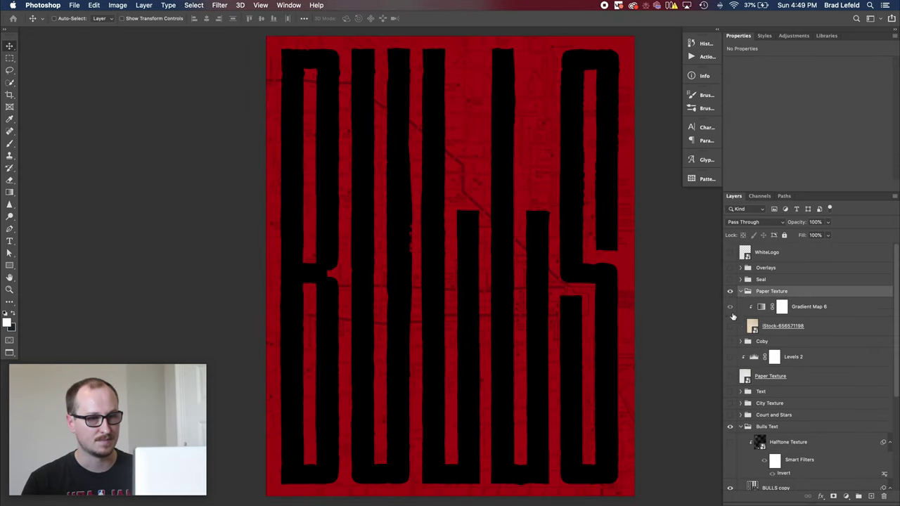
left_click(740, 291)
scroll(743, 393, "down", 4)
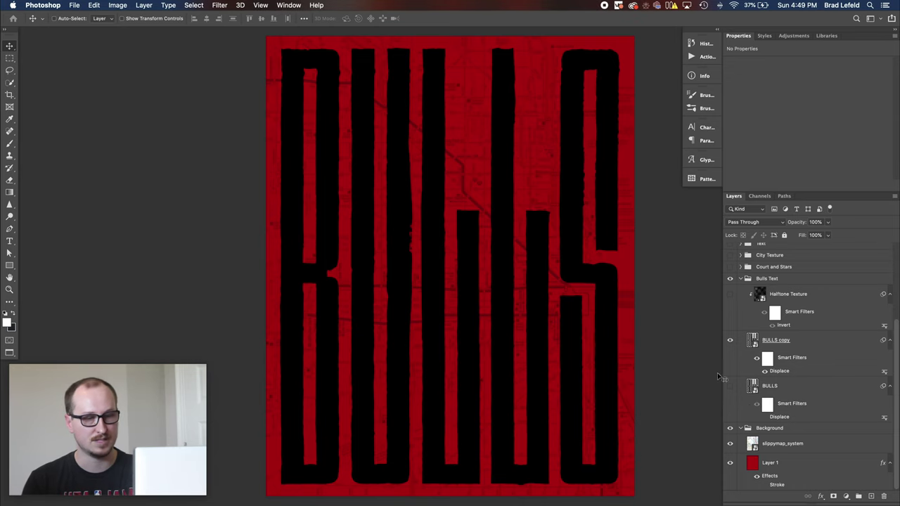
- Inspect the Halftone Texture smart object's source, then show its dots over the BULLS letters
left_click(759, 298)
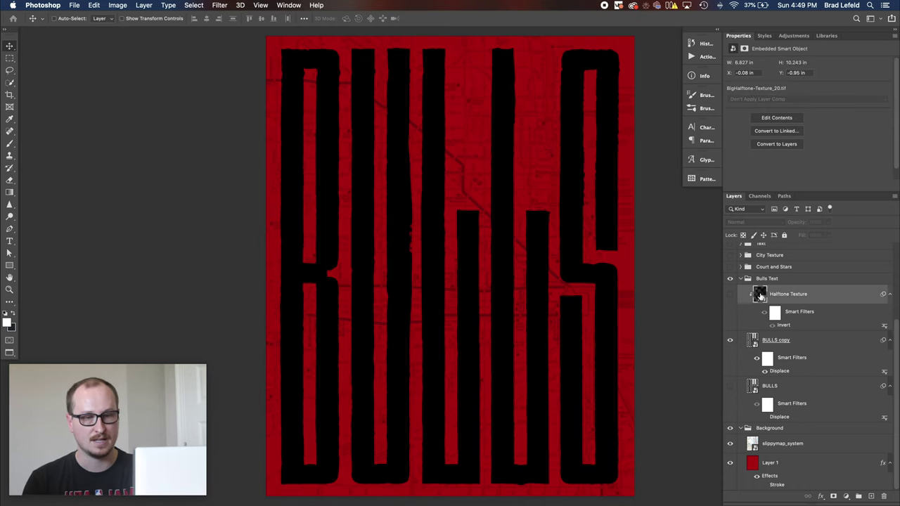
double_click(760, 295)
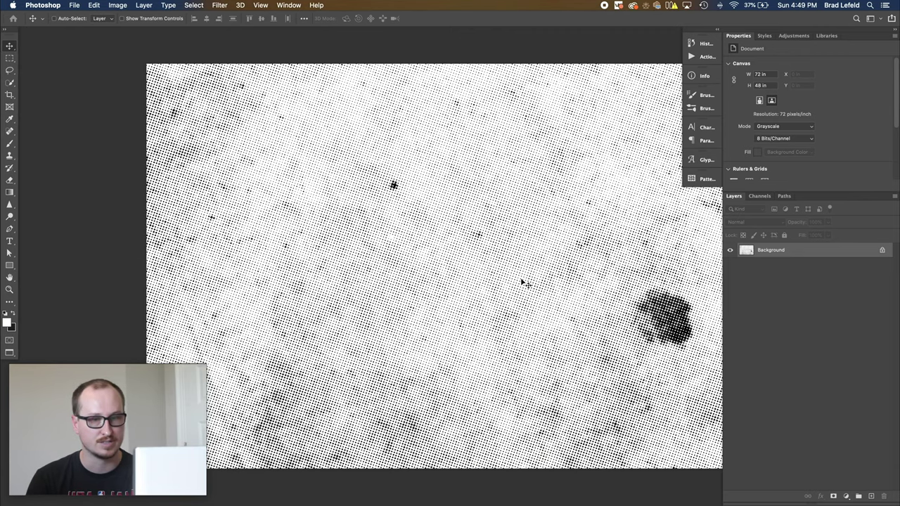
key("super+w")
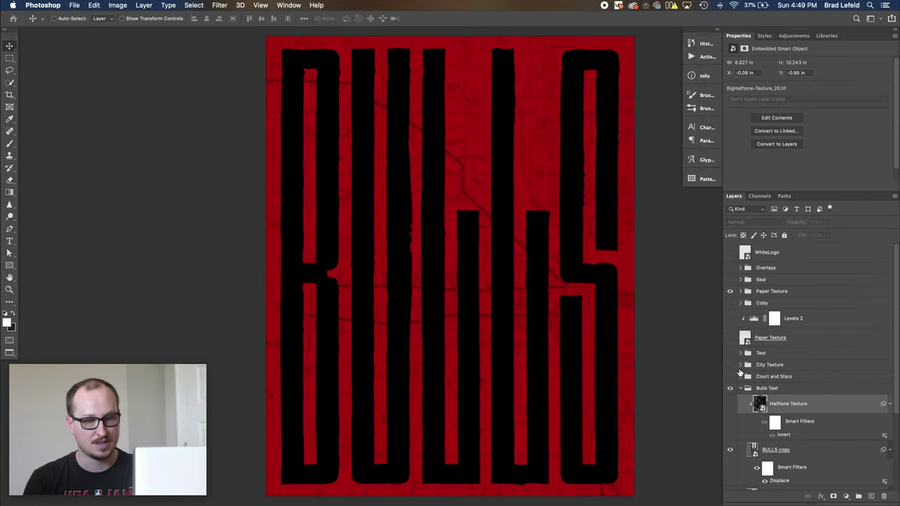
left_click(730, 405)
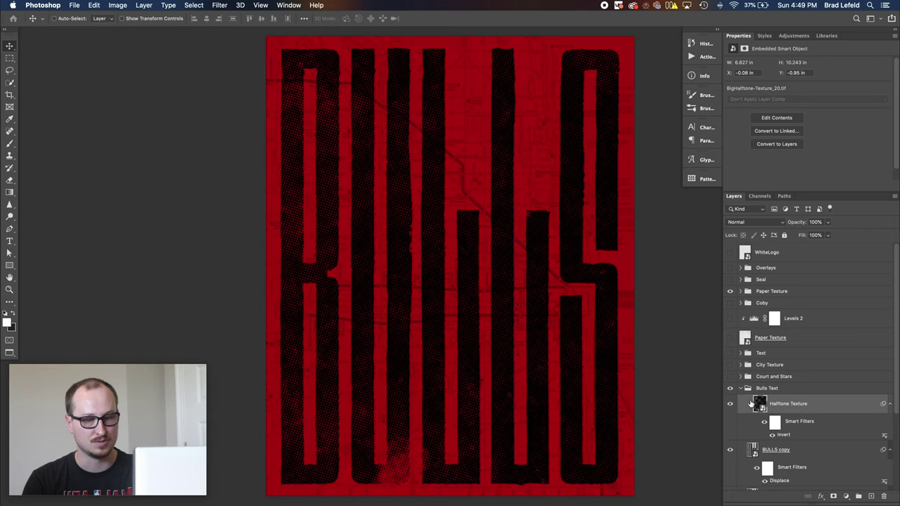
- Review BULLS copy's Blending Options without changes, then collapse the Bulls Text group
double_click(836, 452)
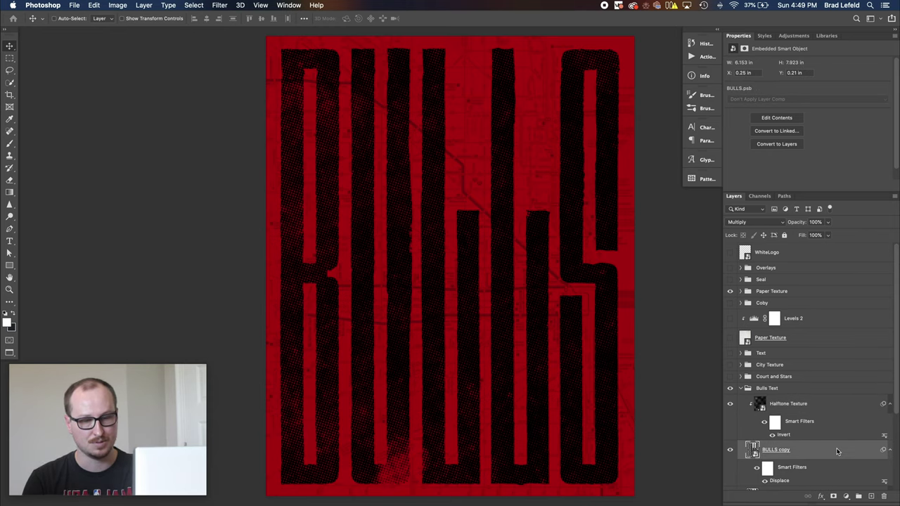
left_click(605, 151)
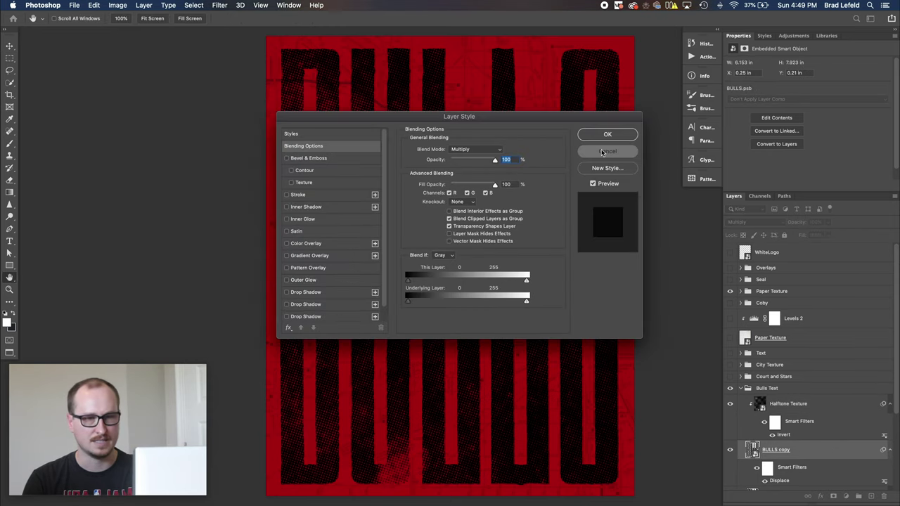
left_click(796, 404)
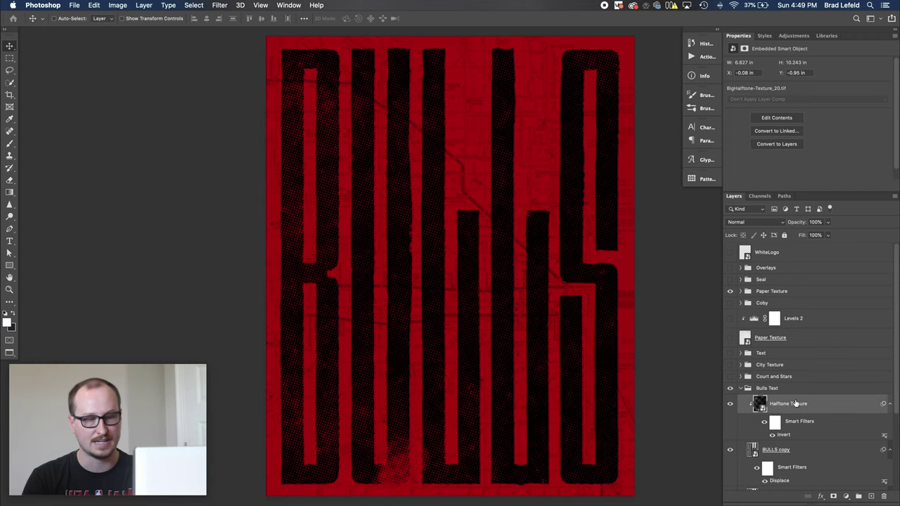
left_click(778, 449)
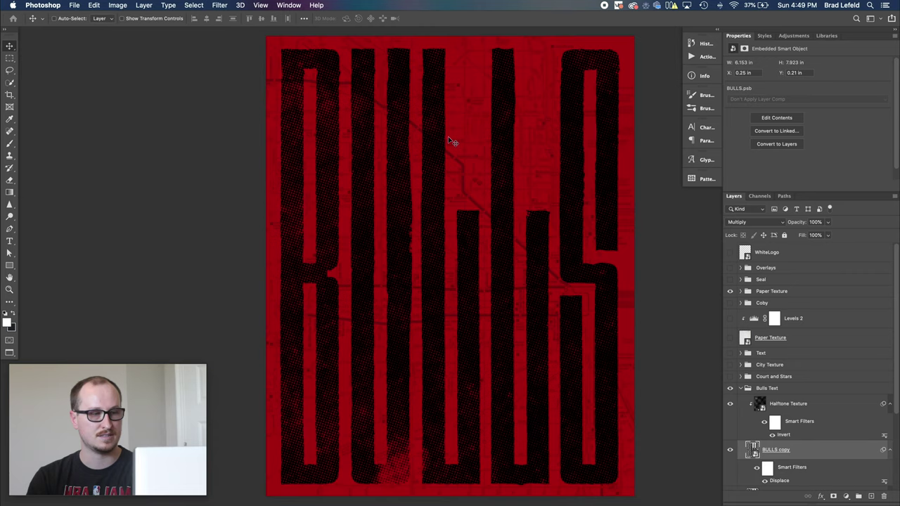
left_click(741, 388)
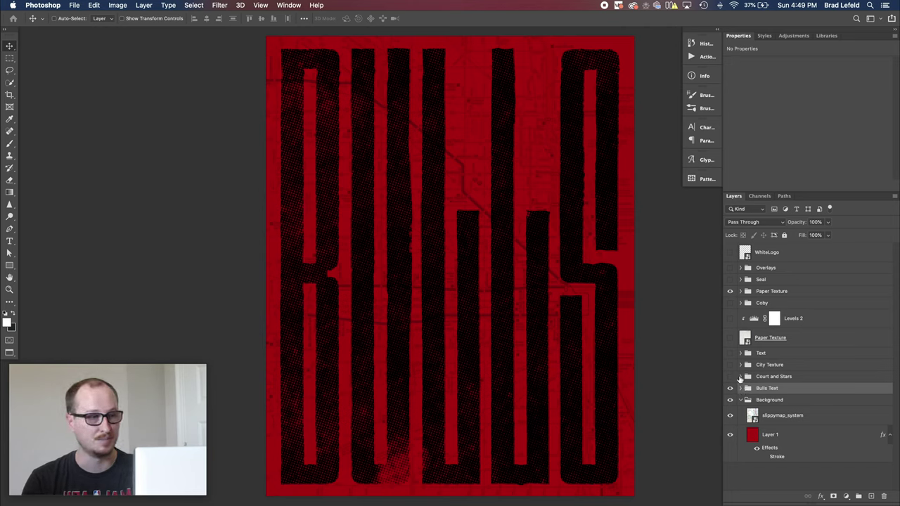
left_click(741, 376)
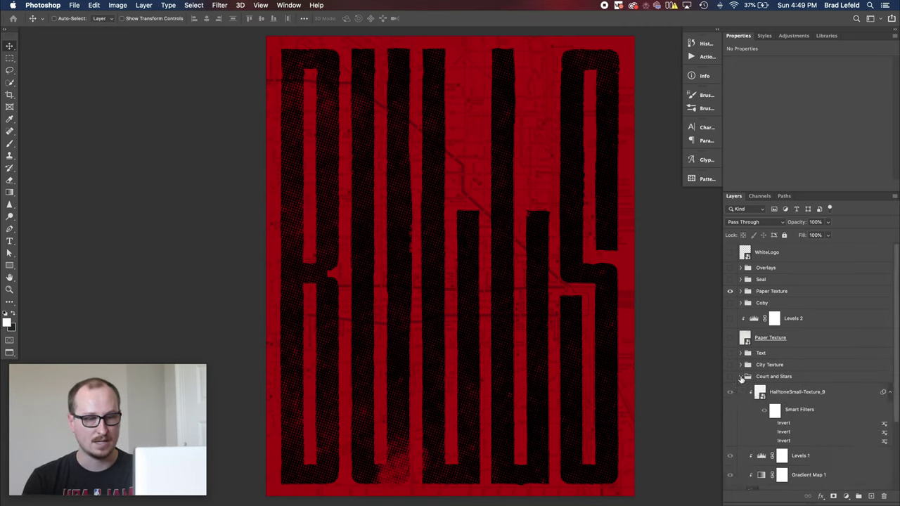
left_click(730, 287)
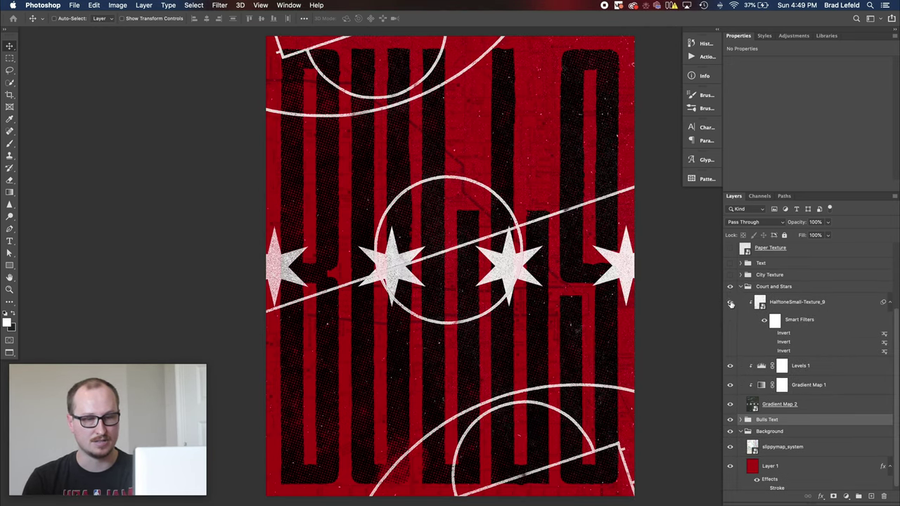
left_click_drag(730, 302, 730, 407)
left_click(731, 405)
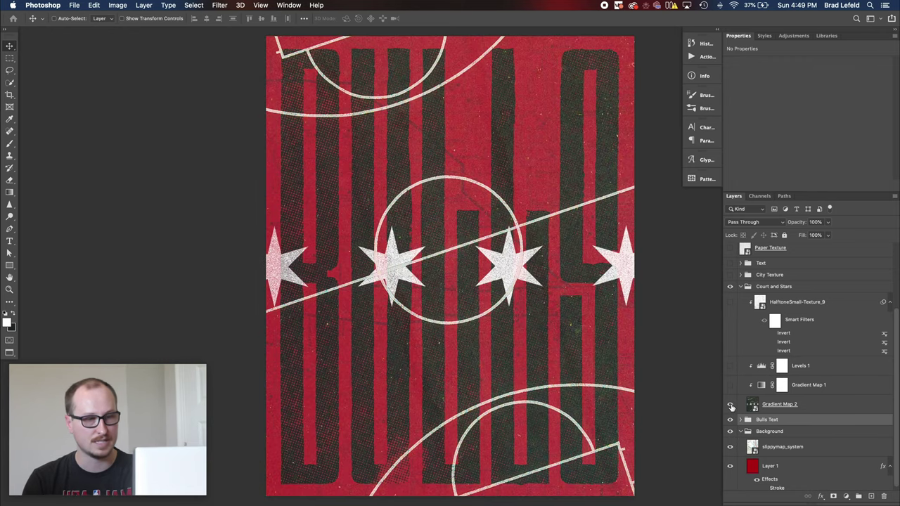
double_click(752, 406)
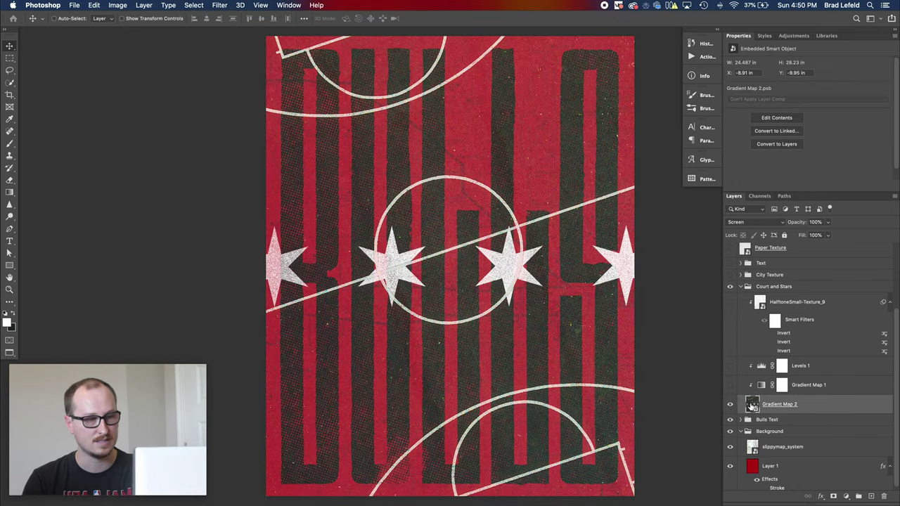
key("x")
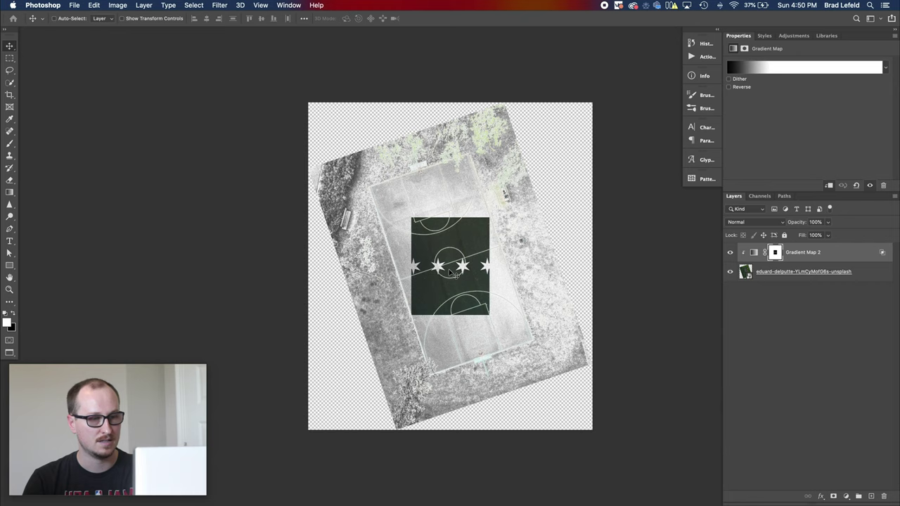
key("z")
left_click_drag(458, 262, 497, 259)
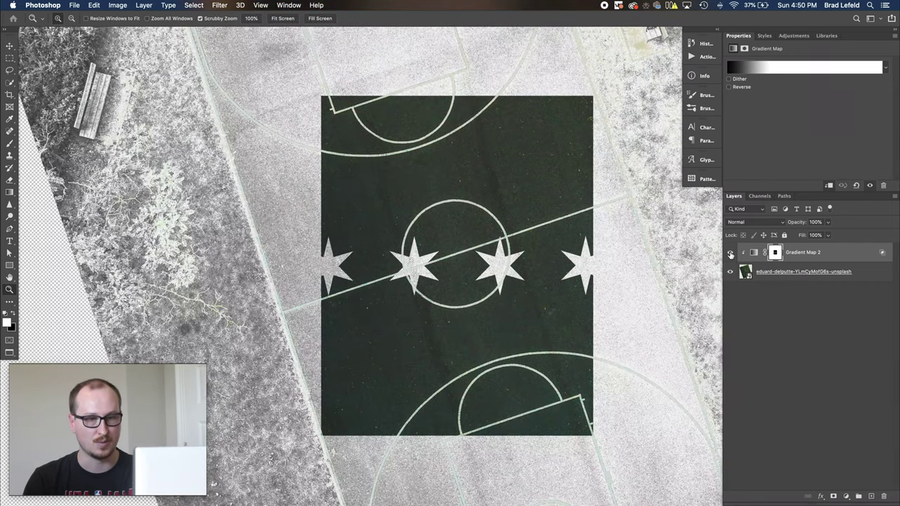
left_click(730, 253)
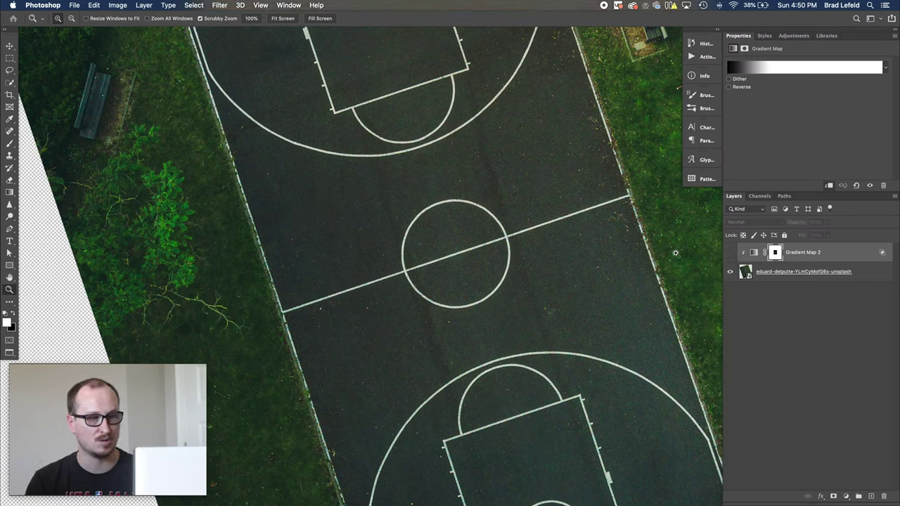
left_click(732, 254)
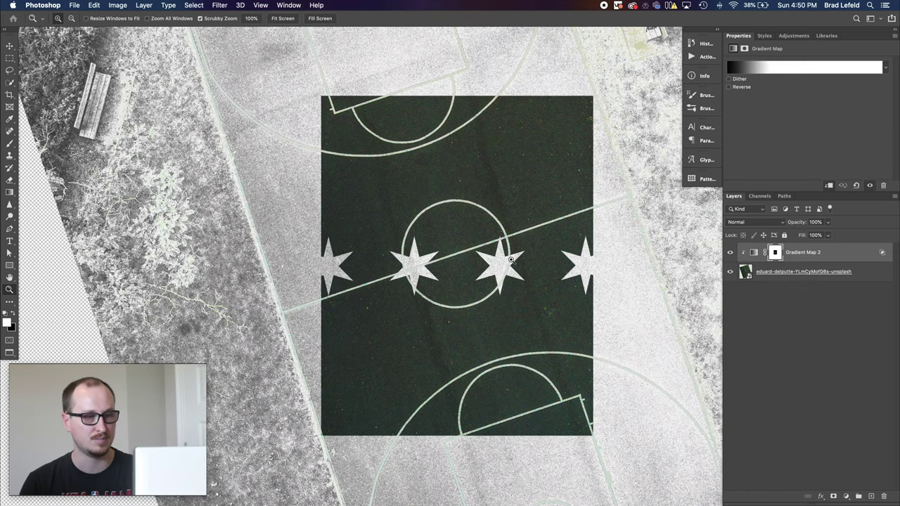
left_click_drag(511, 260, 549, 265)
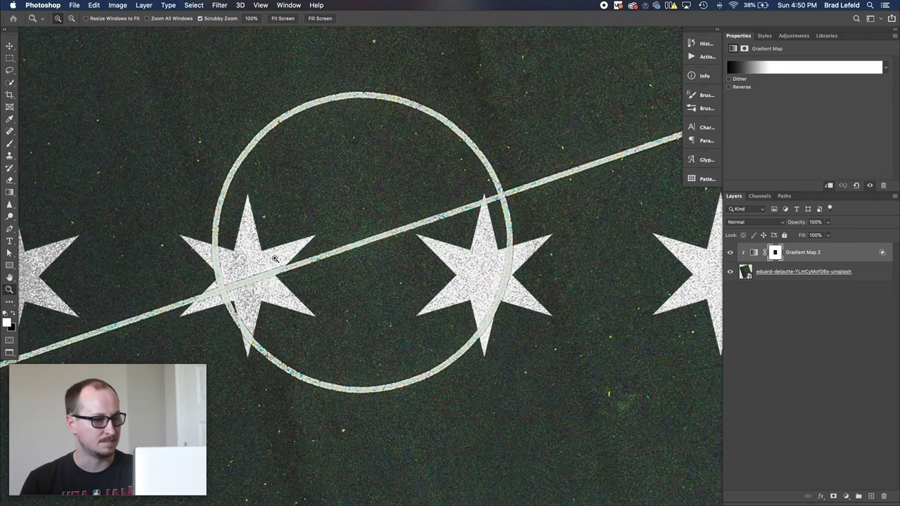
left_click(494, 267, "alt")
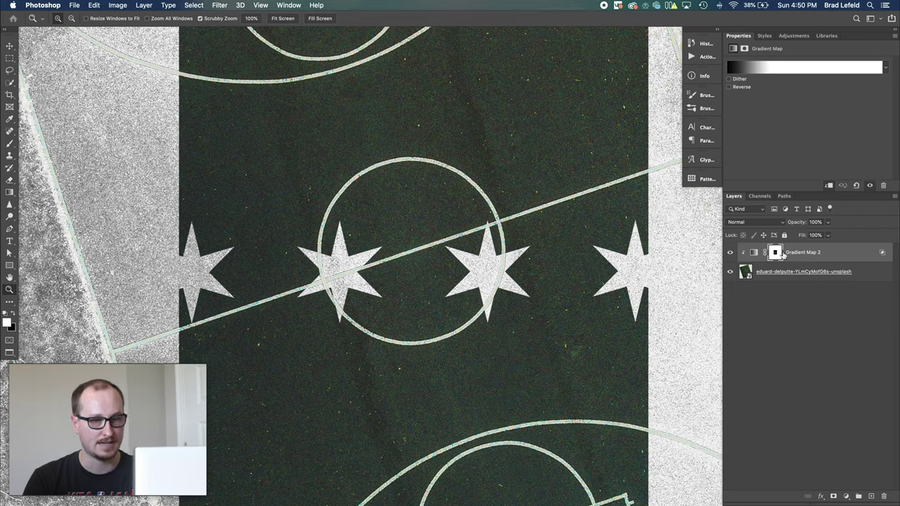
key("super+w")
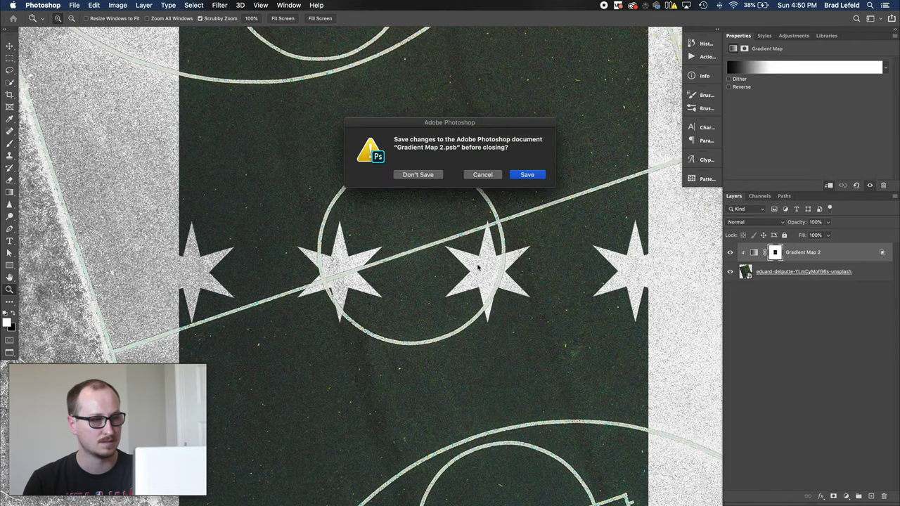
key("Return")
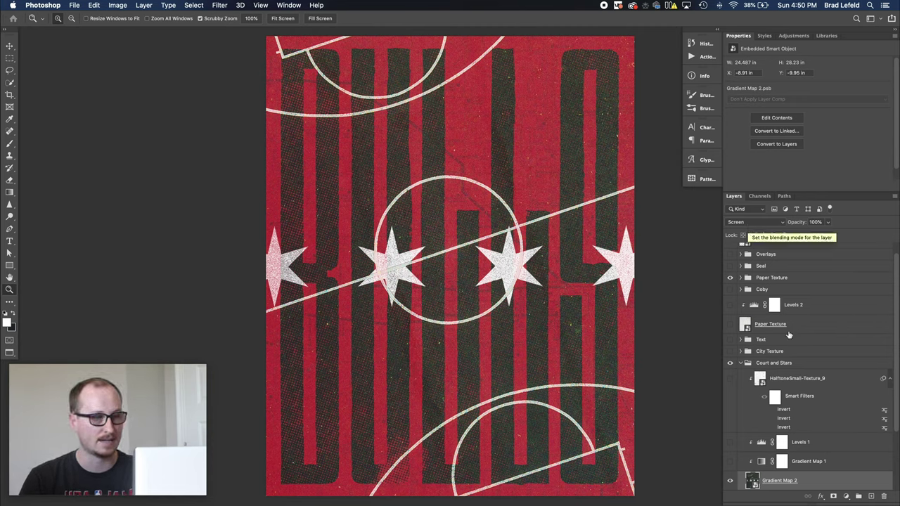
- Switch on the Gradient Map 1 and Levels 1 adjustment layers to blacken the BULLS letters
left_click(813, 464)
left_click(730, 462)
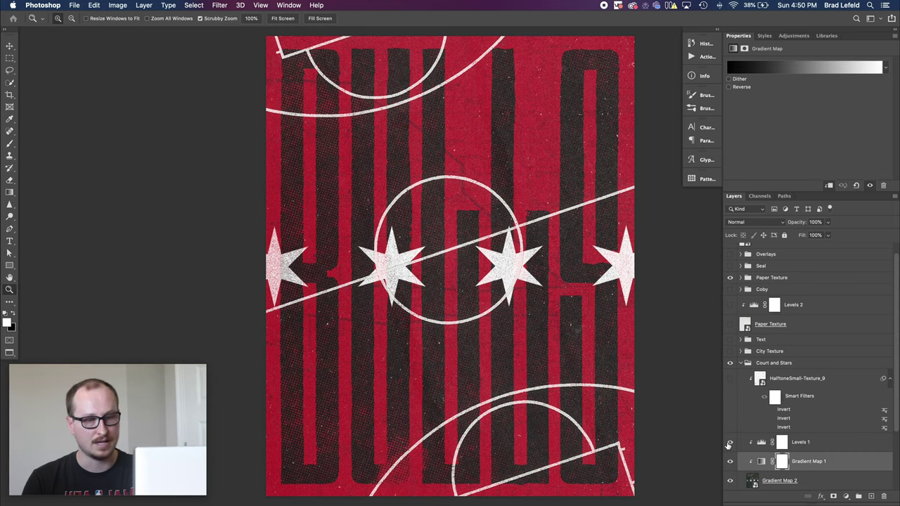
left_click(729, 444)
left_click(762, 442)
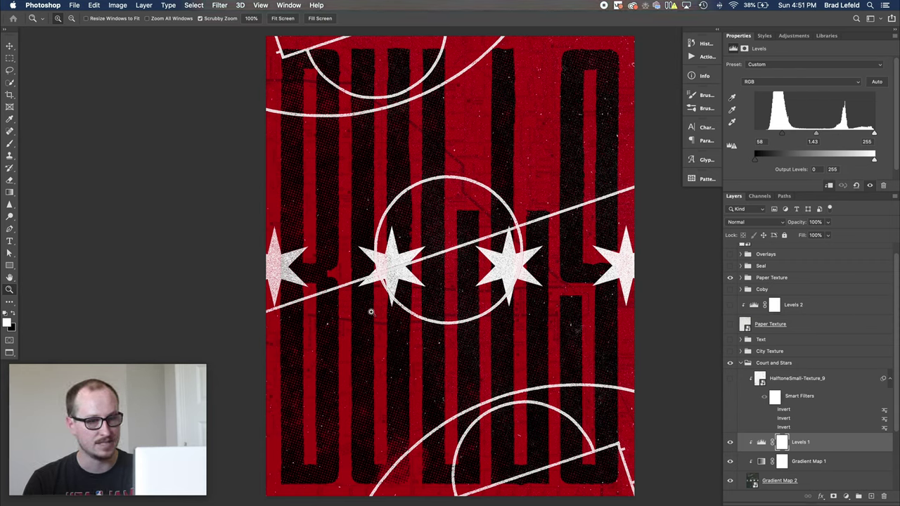
- Show HalftoneSmall-Texture_9, comparing the central star zoomed in with and without the halftone grain
left_click(791, 379)
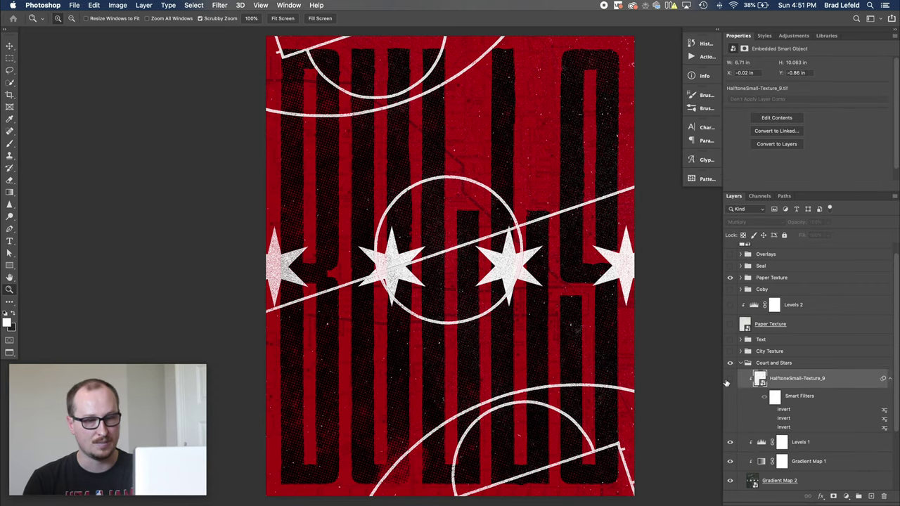
left_click(729, 380)
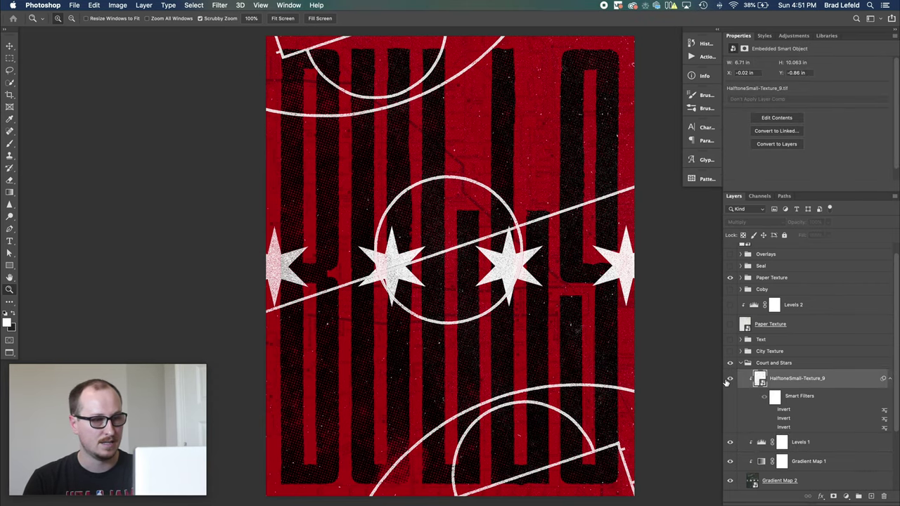
left_click_drag(366, 260, 471, 261)
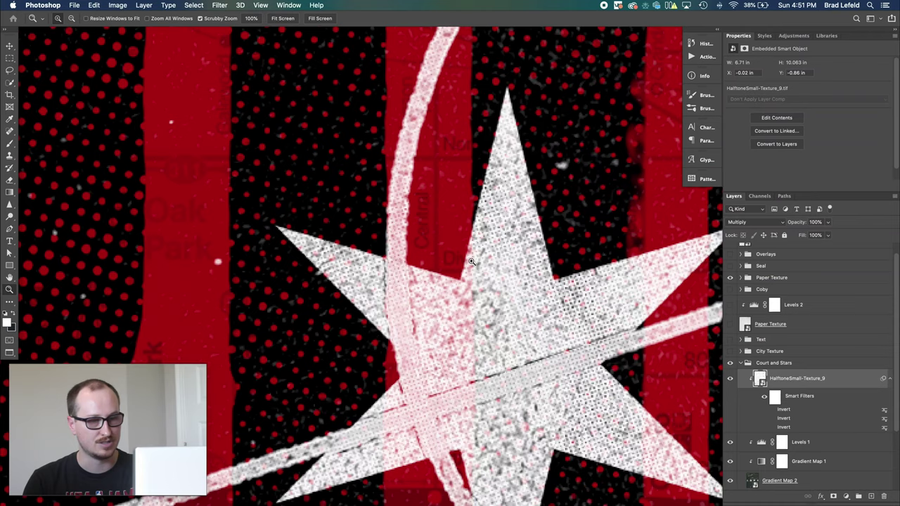
left_click(729, 381)
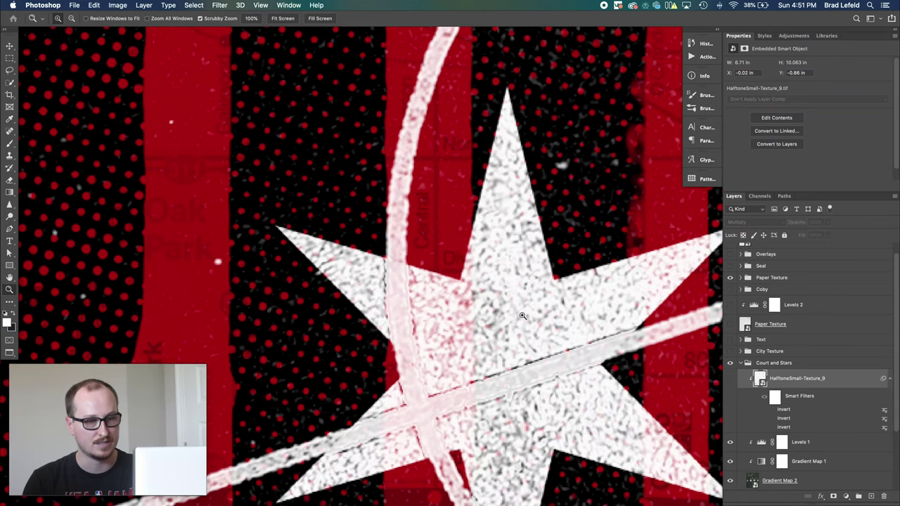
left_click(730, 381)
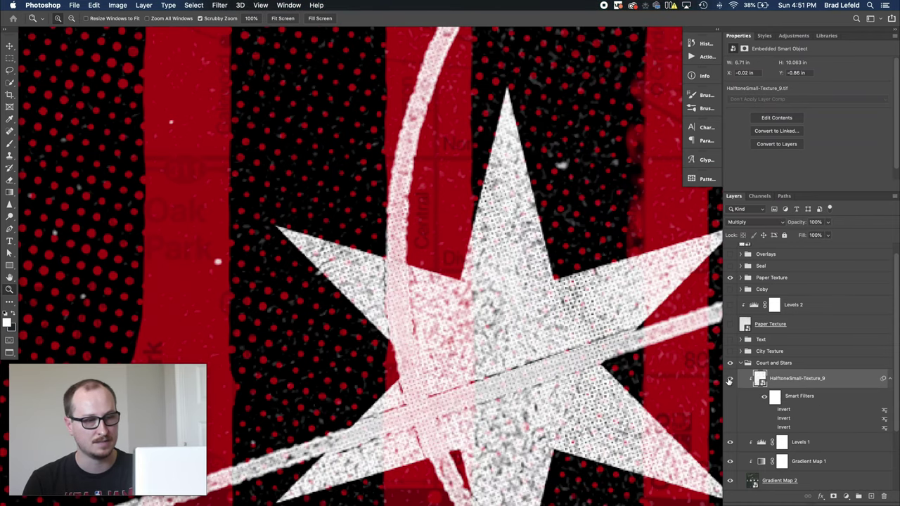
key("super+0")
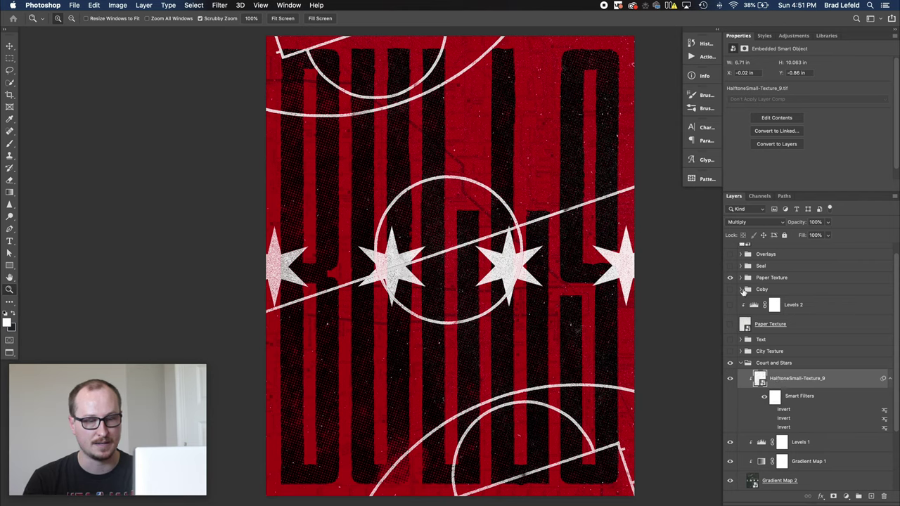
- Inspect the halftone smart object's marble texture source close up, then return to the poster
left_click(804, 481)
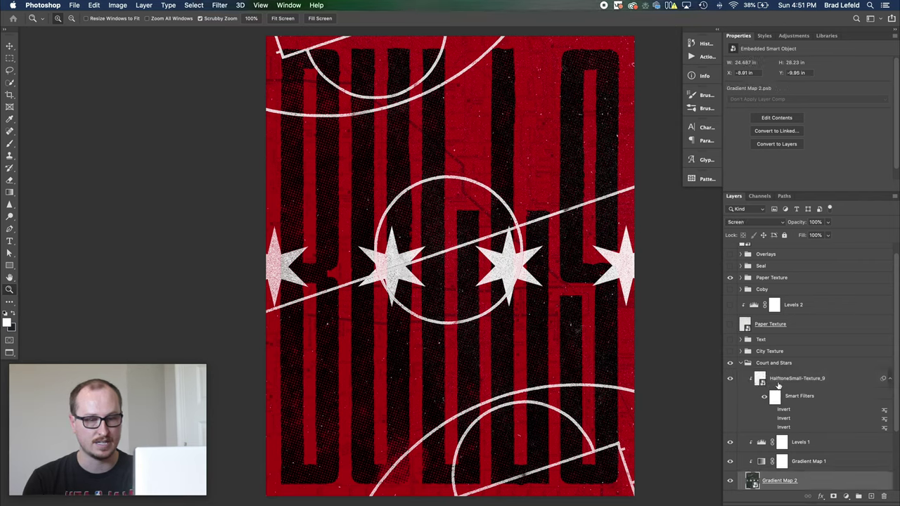
left_click(782, 380)
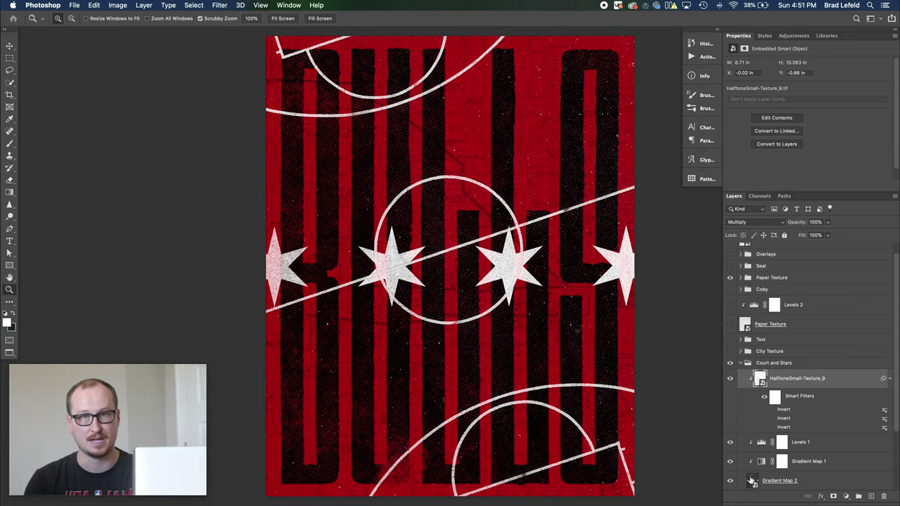
double_click(757, 380)
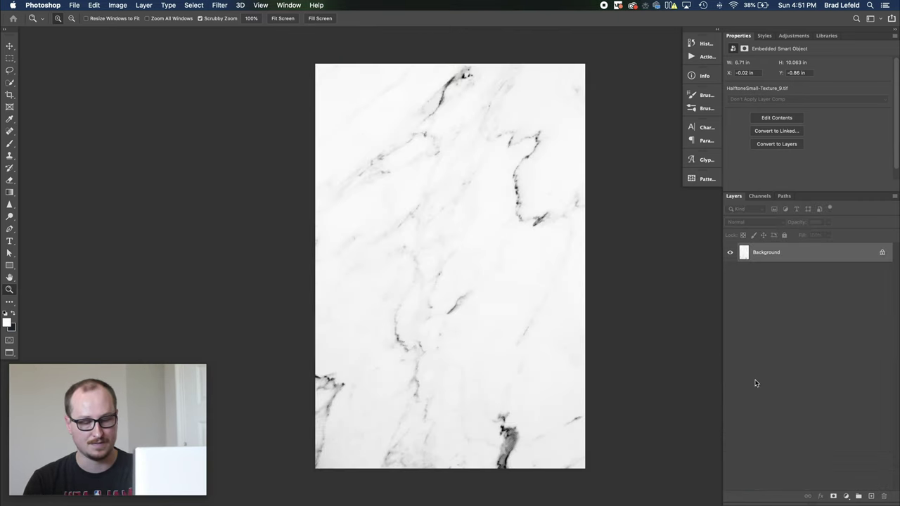
left_click_drag(531, 126, 485, 194)
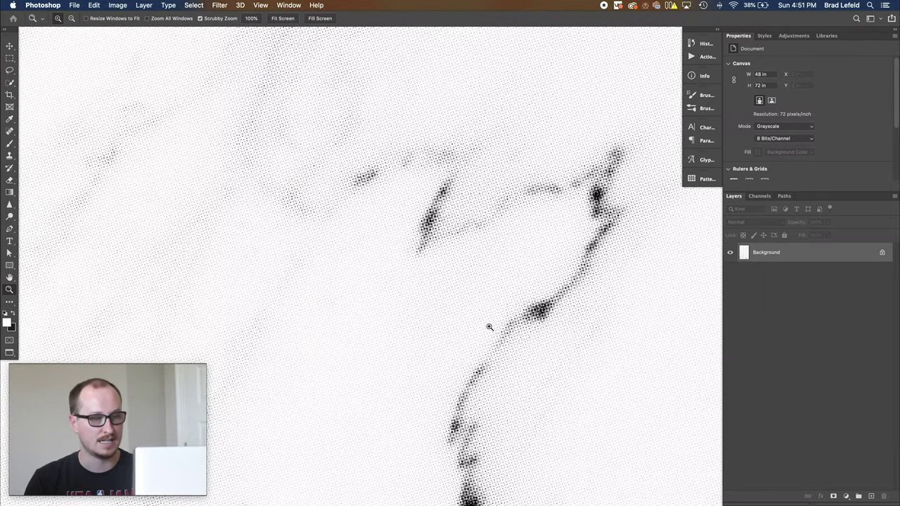
key("super+w")
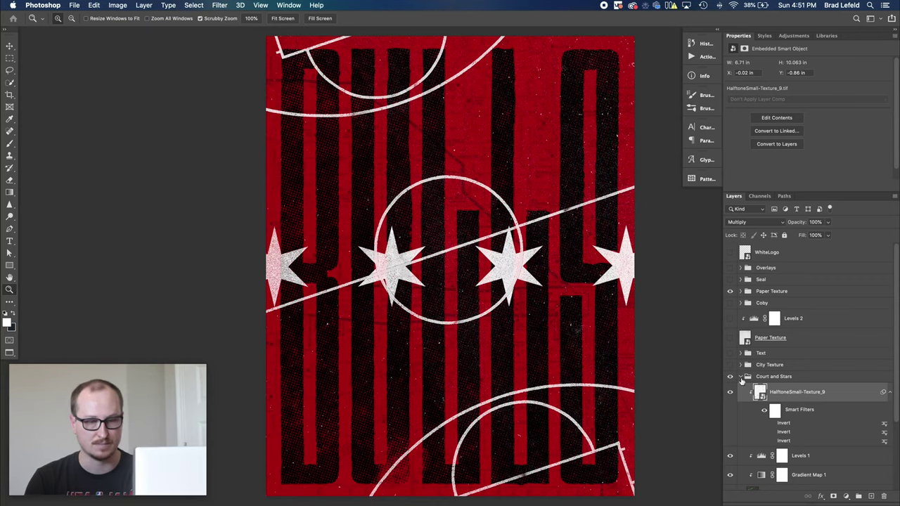
- Collapse Court and Stars, turn on City Texture, and show the inverted City Map inside the court circles
left_click(742, 377)
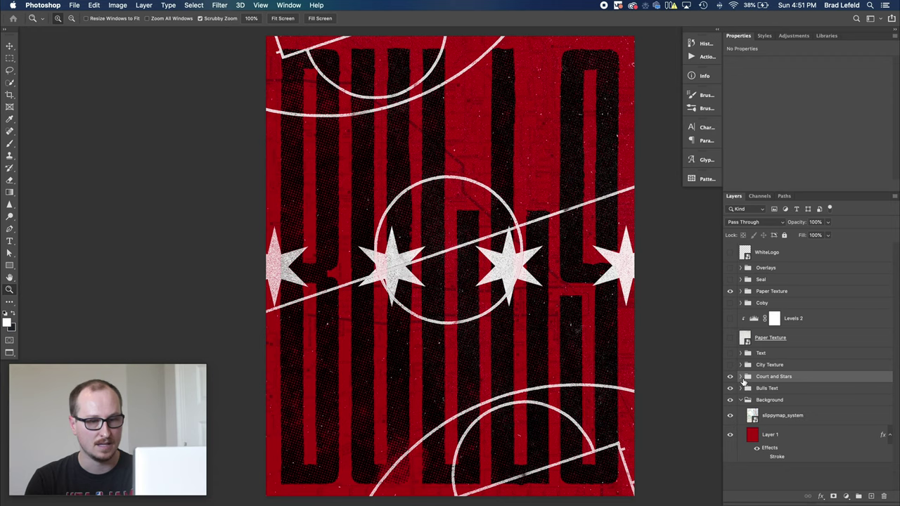
left_click(740, 364)
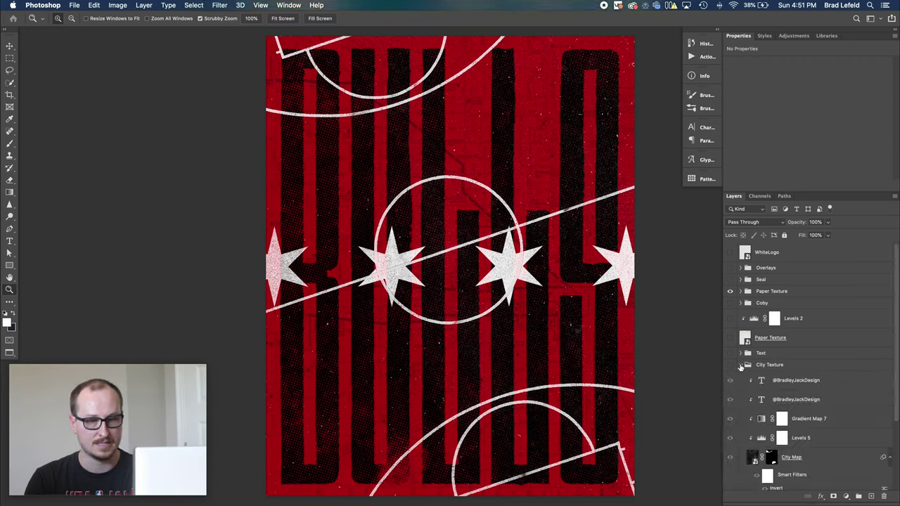
left_click(731, 365)
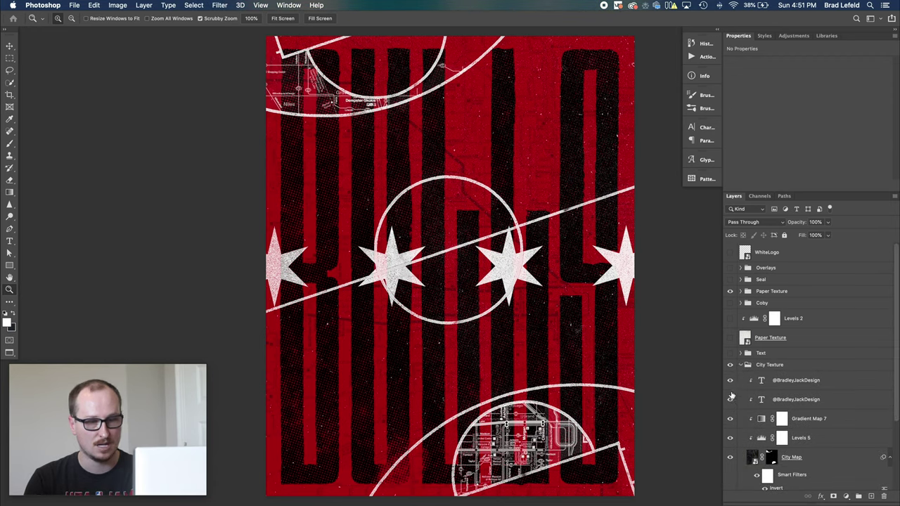
left_click_drag(730, 381, 730, 461)
scroll(731, 443, "down", 2)
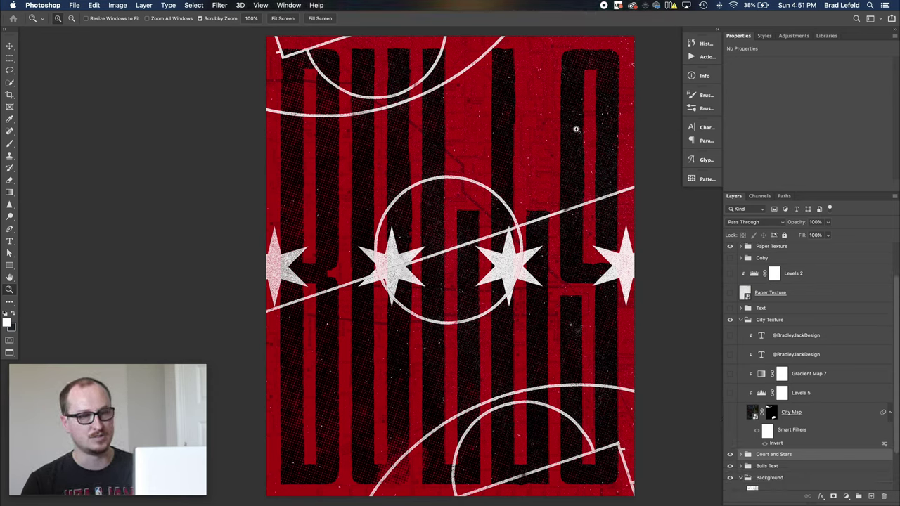
left_click(729, 413)
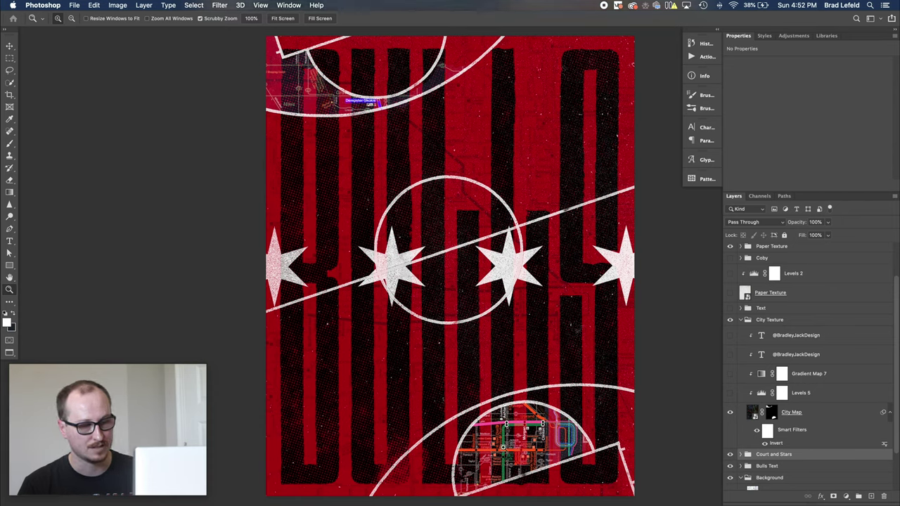
left_click_drag(513, 454, 465, 422)
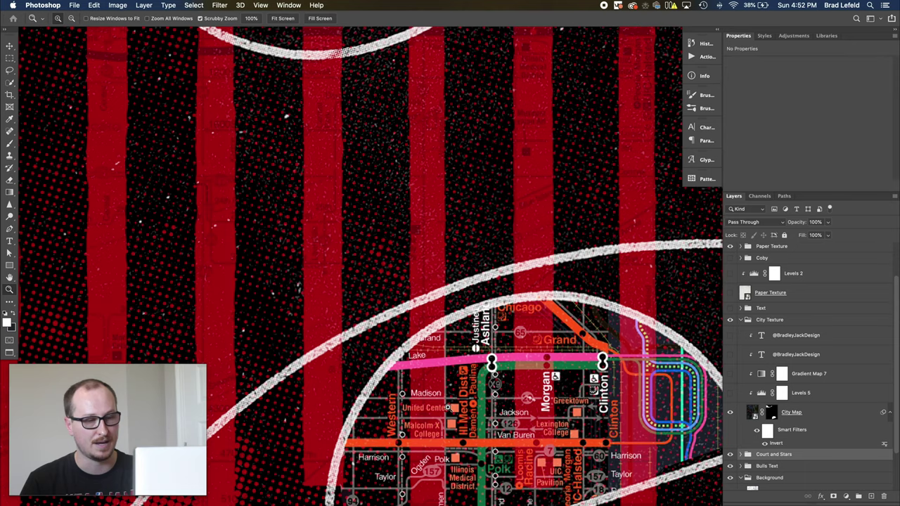
key("super+0")
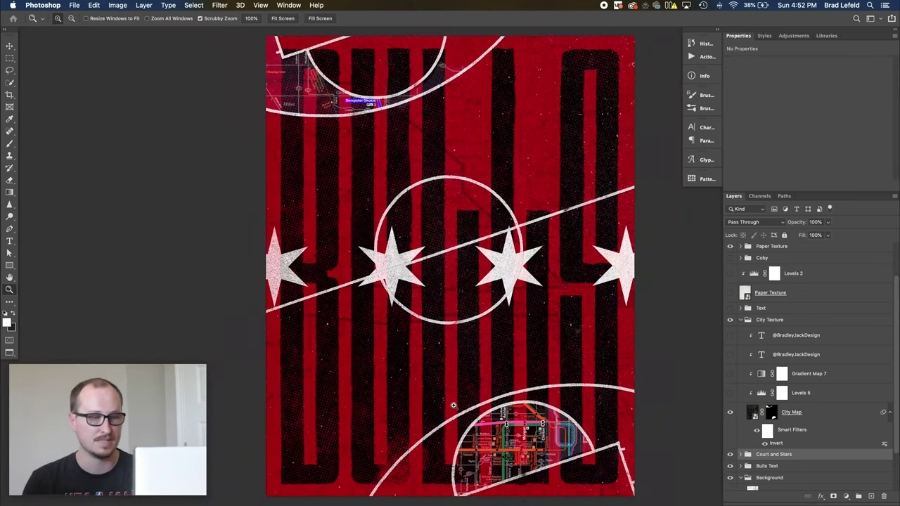
- Preview the City Map without its Invert filter, then turn on Levels 5 and Gradient Map 7
left_click(802, 394)
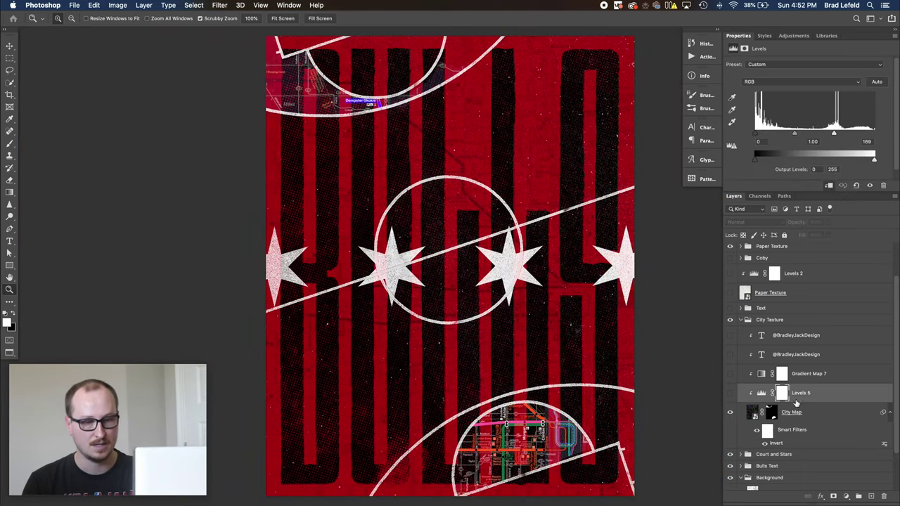
left_click(765, 444)
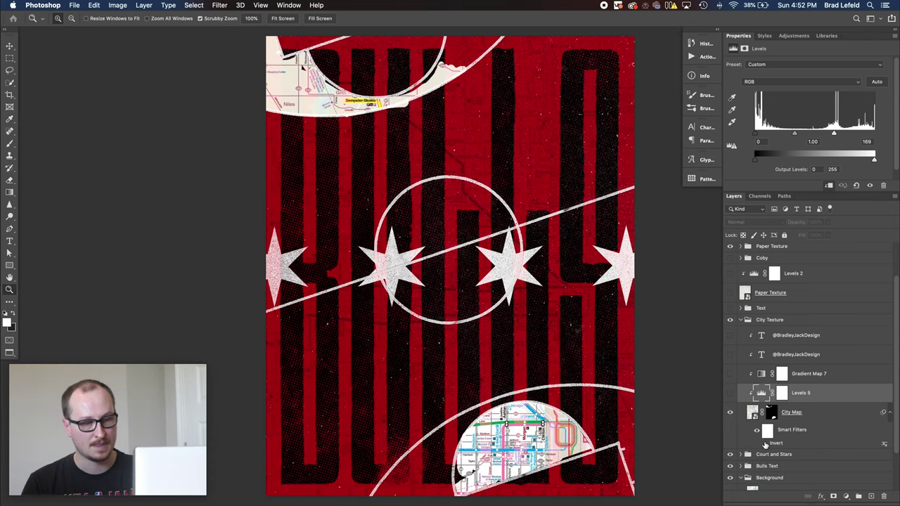
left_click(765, 444)
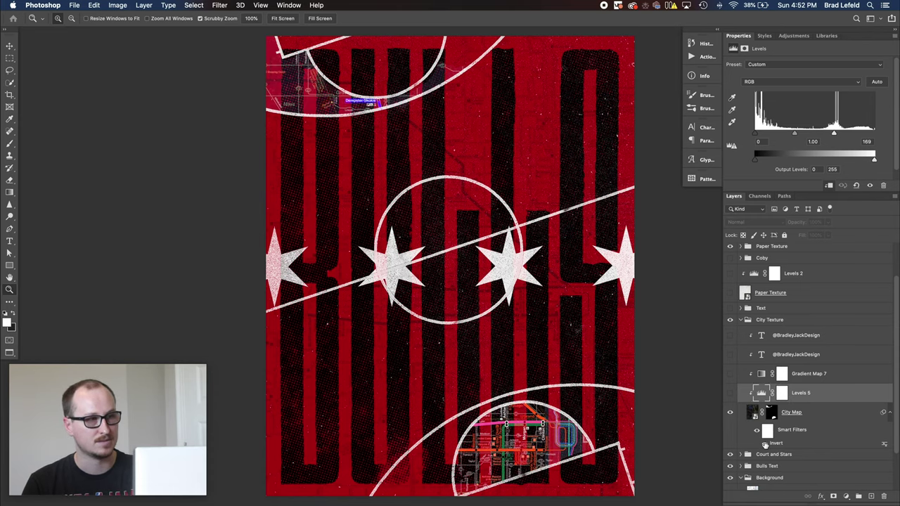
left_click(729, 394)
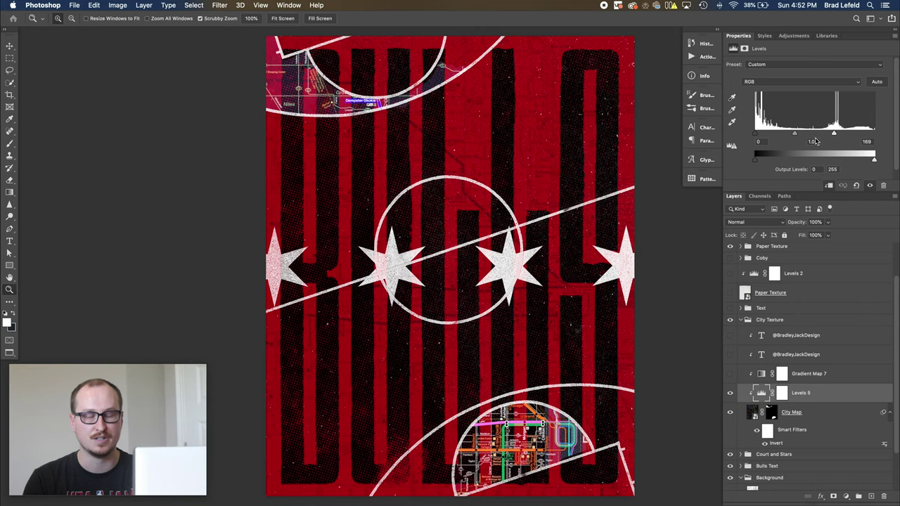
left_click(777, 376)
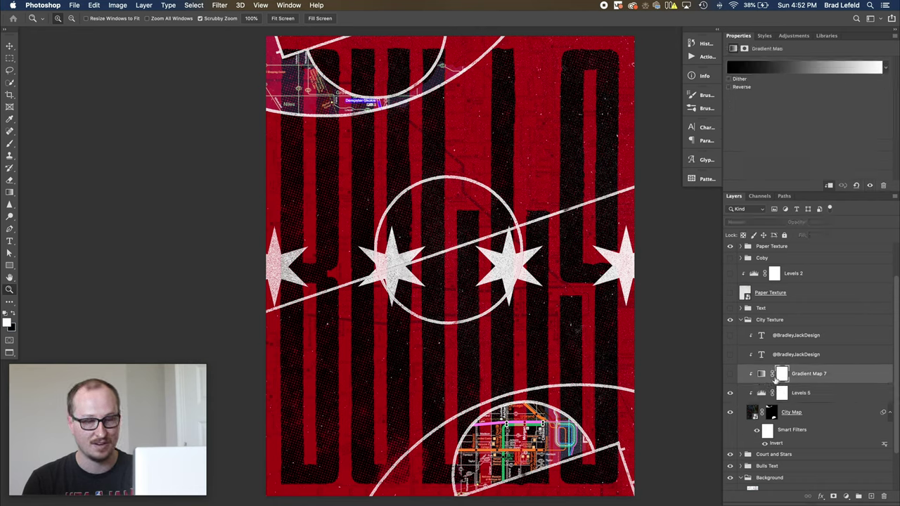
left_click(729, 374)
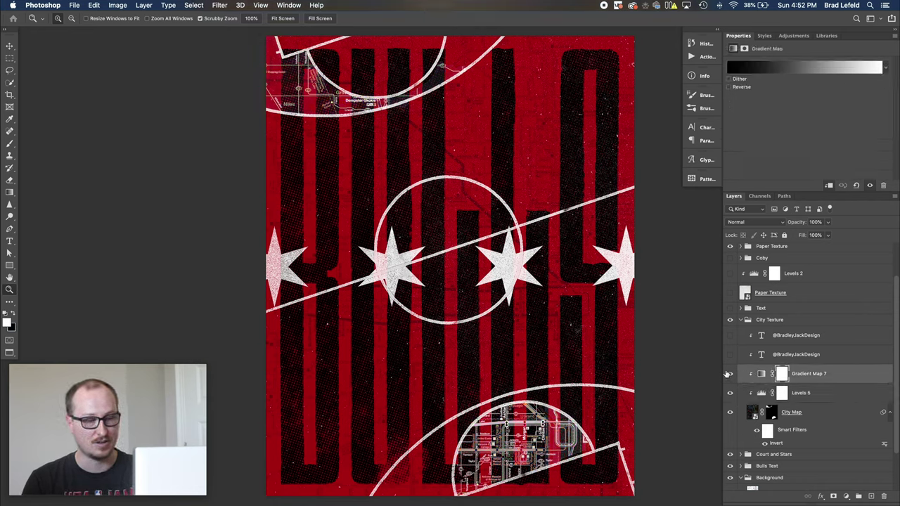
- Show both designer credit text layers and zoom in to check them over the map
left_click(772, 357)
left_click(729, 354)
left_click(730, 335)
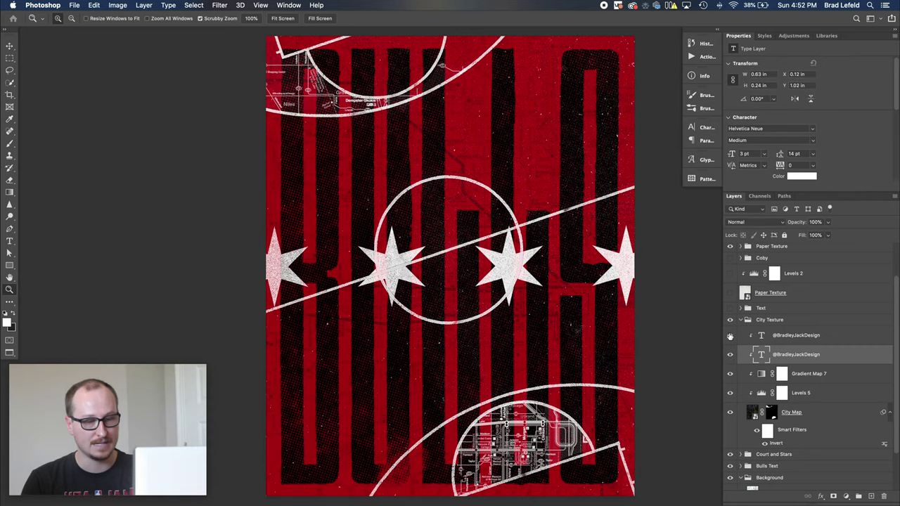
left_click_drag(549, 461, 599, 429)
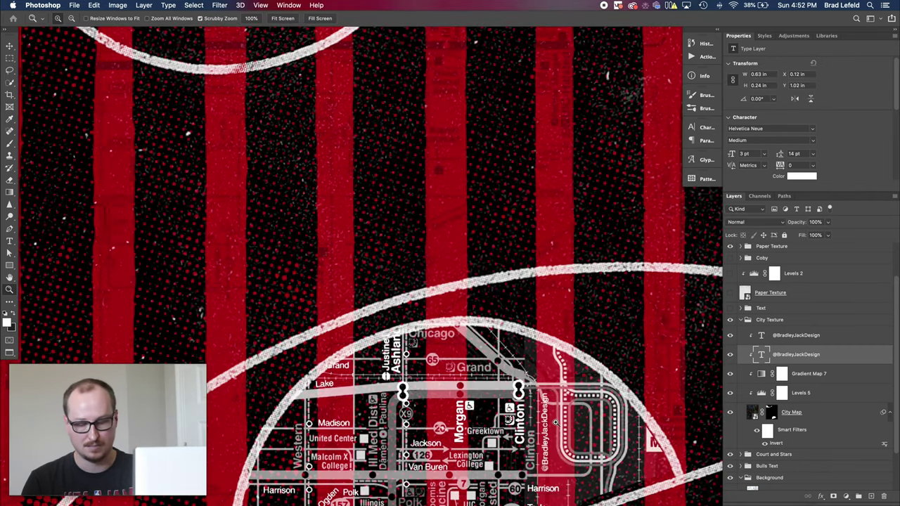
key("super+0")
left_click_drag(251, 92, 322, 98)
key("super+0")
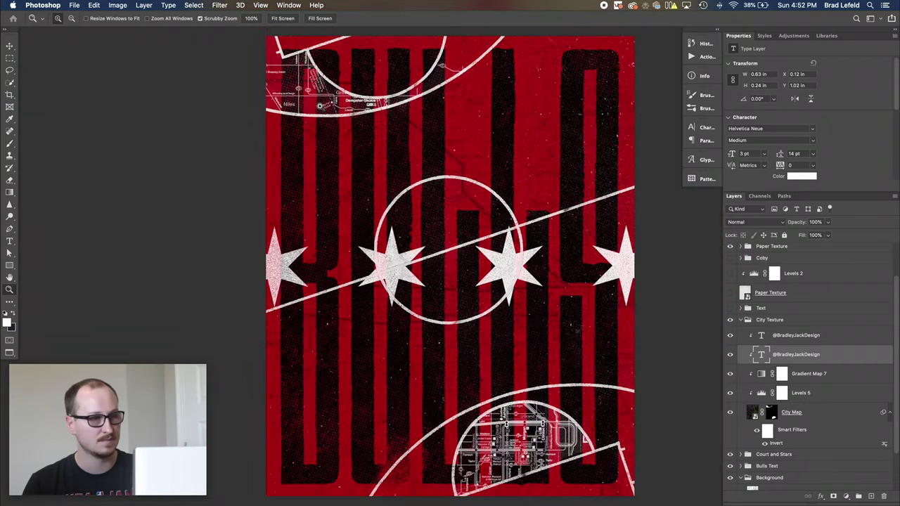
- Collapse City Texture, turn on the Text group, and toggle the title and stroke layers
left_click(740, 320)
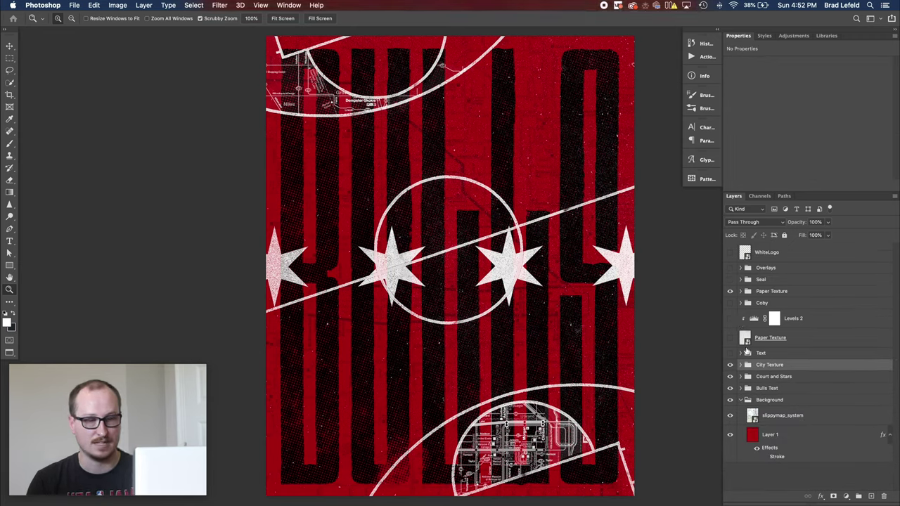
left_click(741, 353)
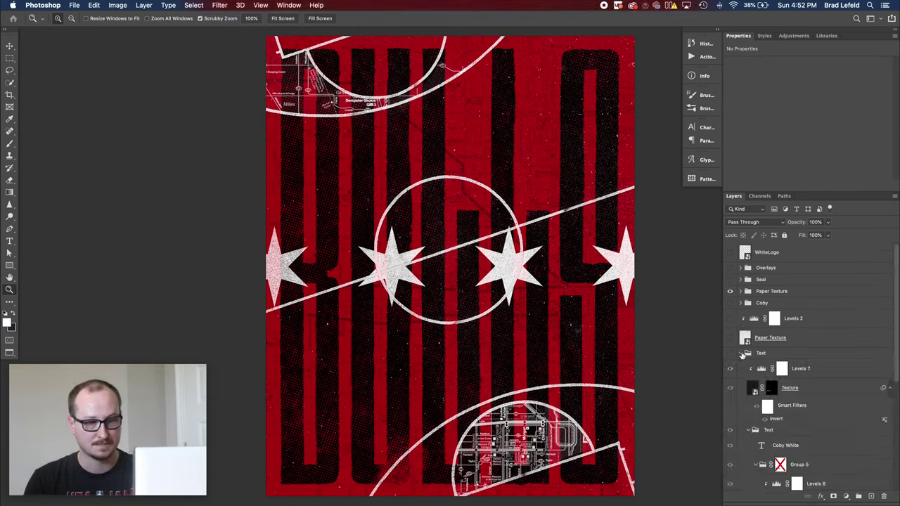
left_click(731, 354)
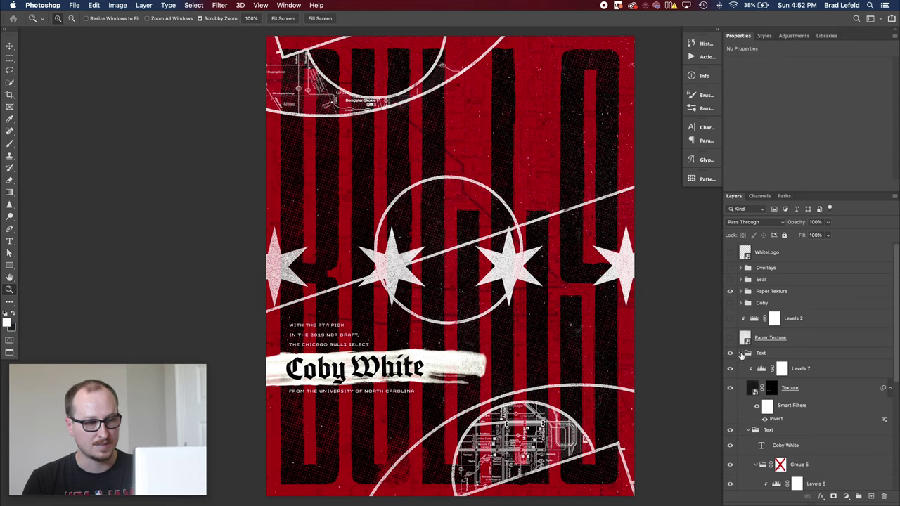
left_click(741, 353)
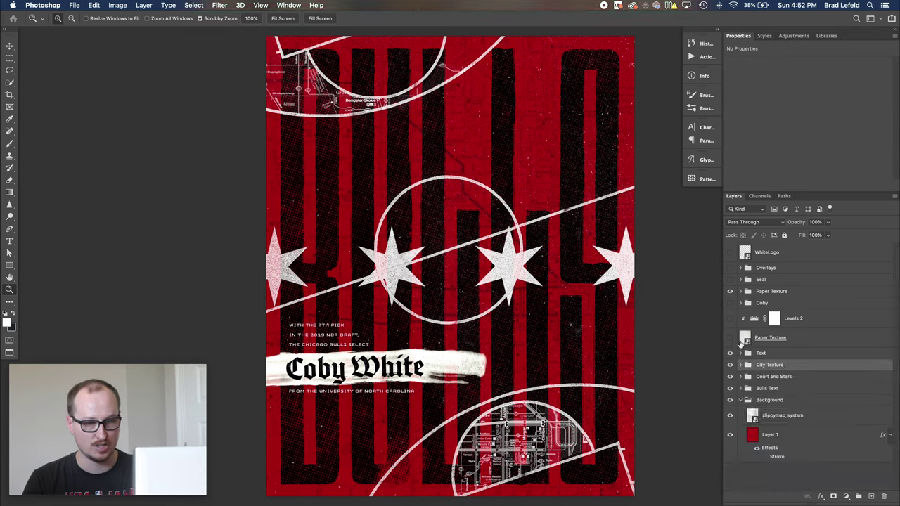
left_click(741, 353)
scroll(735, 352, "down", 1)
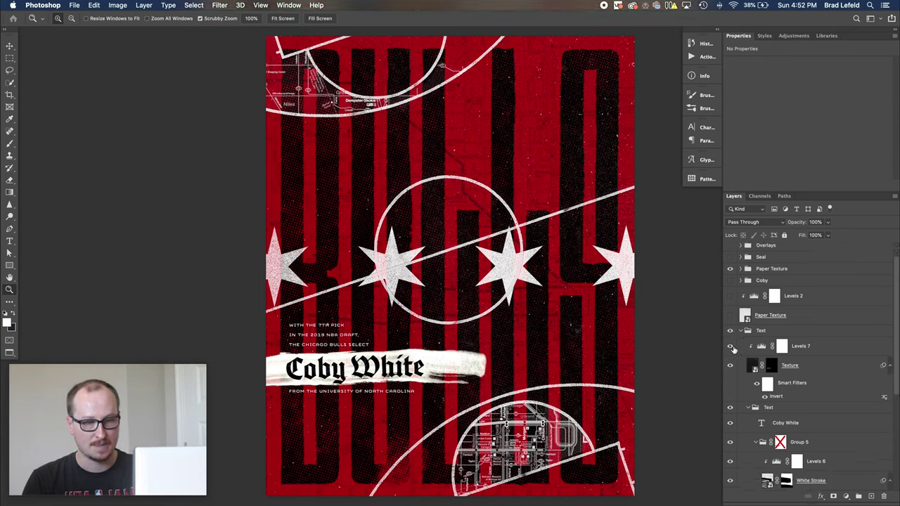
left_click(729, 422)
scroll(731, 408, "down", 2)
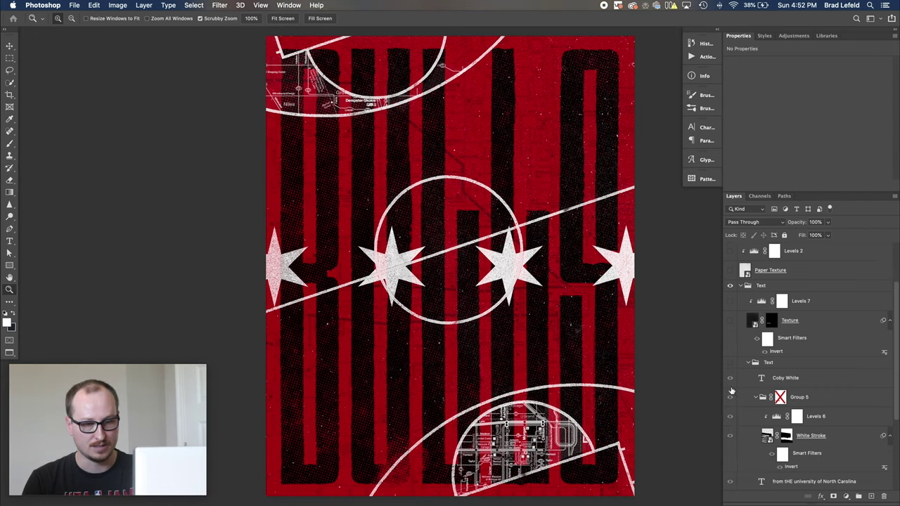
left_click(731, 389)
- Hide the title and stroke, leaving the 7th pick intro lines and University of North Carolina line visible
left_click(730, 435)
scroll(732, 443, "down", 3)
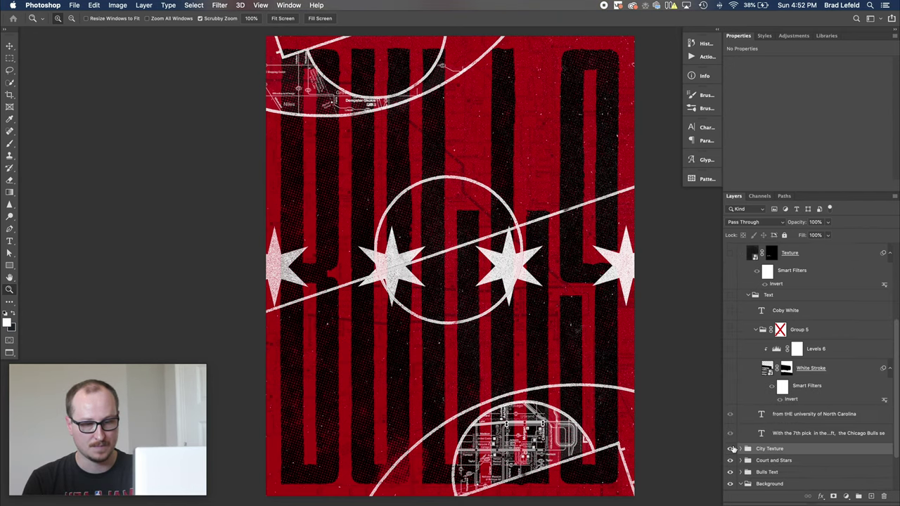
left_click(729, 403)
left_click(730, 422)
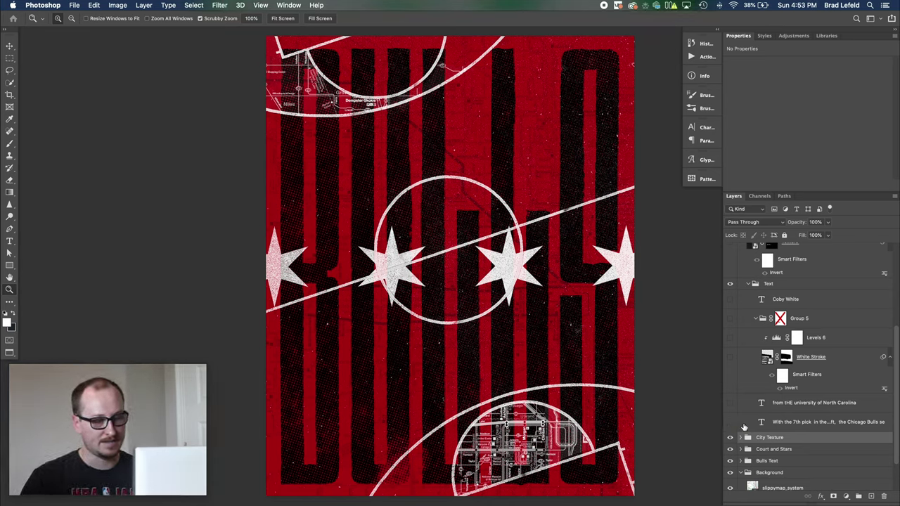
left_click(729, 403)
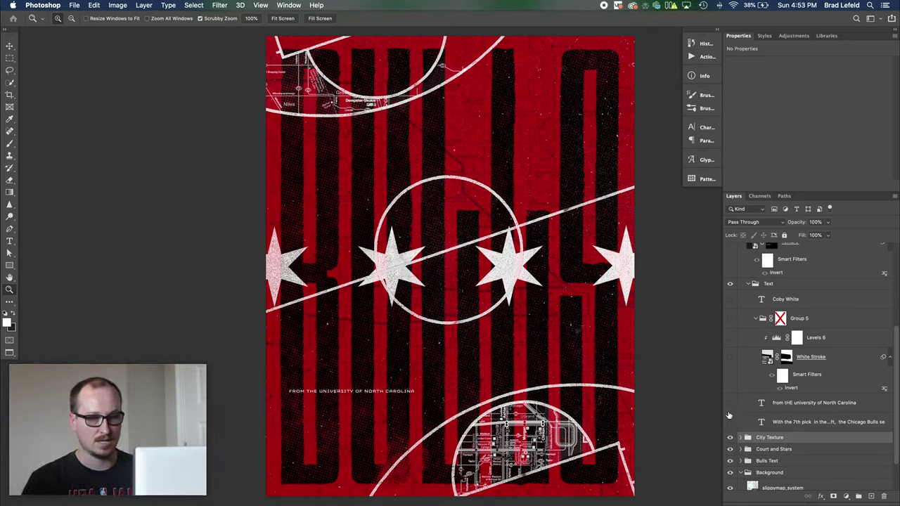
left_click(729, 412)
left_click(729, 422)
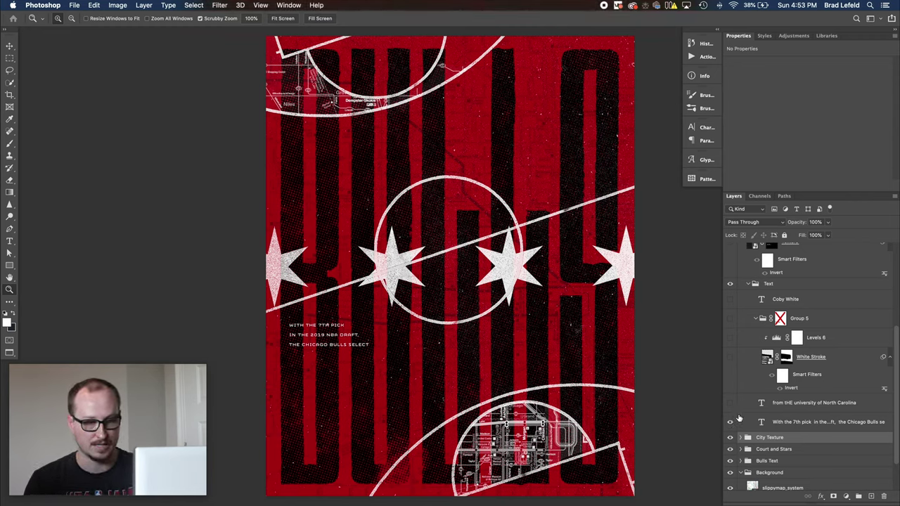
left_click(730, 404)
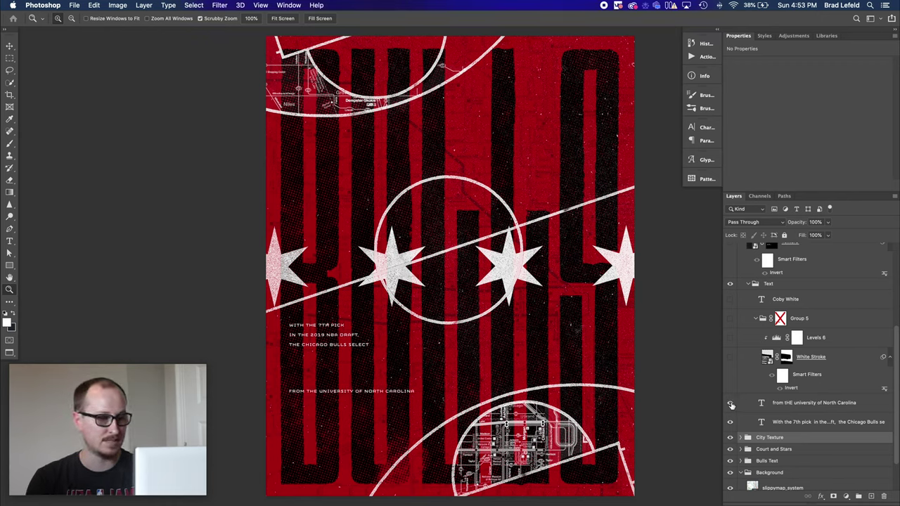
- Show White Stroke and Group 5, then open the stroke smart object's source image
left_click(730, 357)
left_click(730, 318)
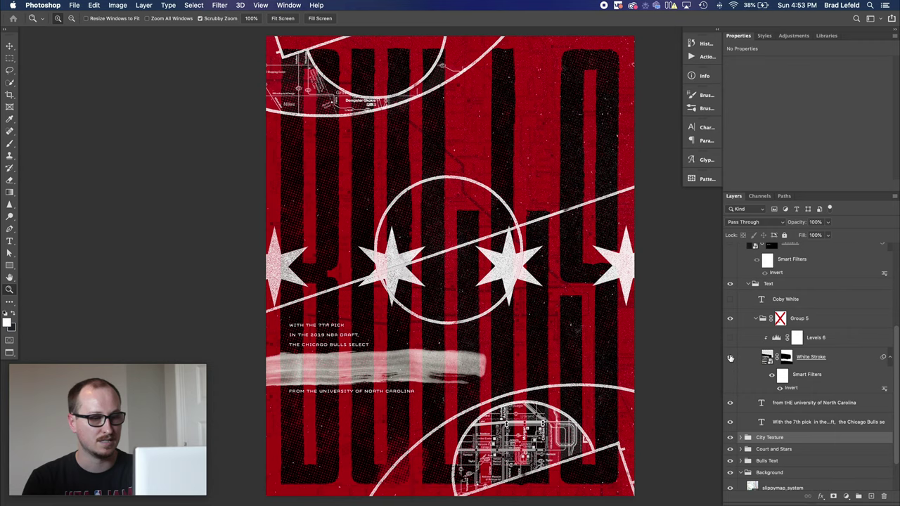
double_click(766, 357)
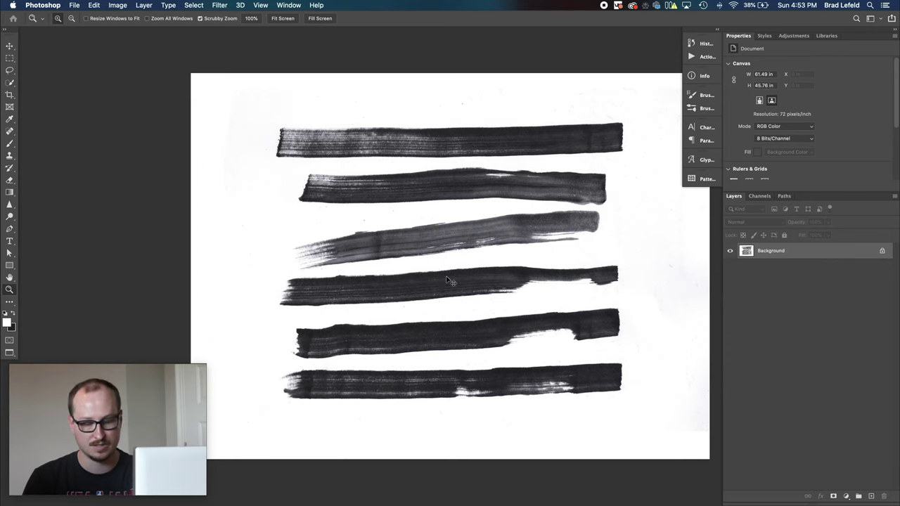
- Close the stroke source and turn on Levels 6 to whiten the brush stroke
key("super+w")
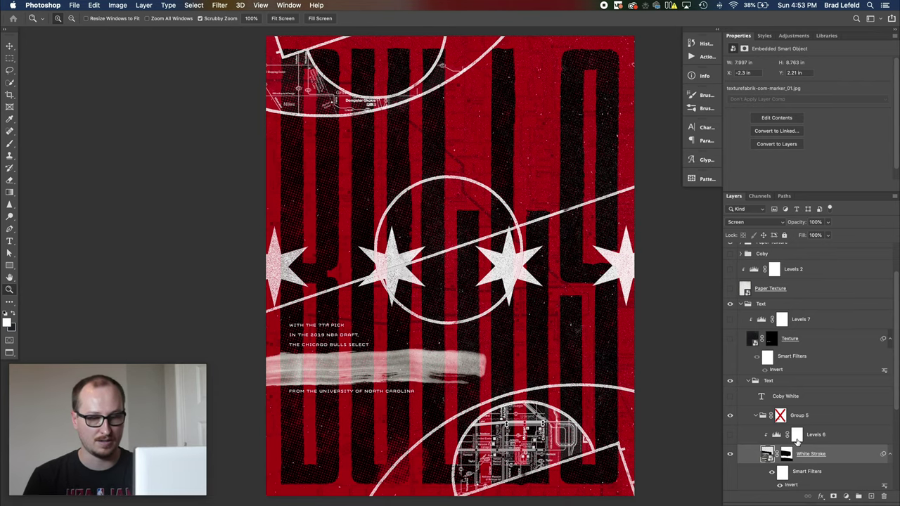
left_click(773, 435)
left_click(732, 437)
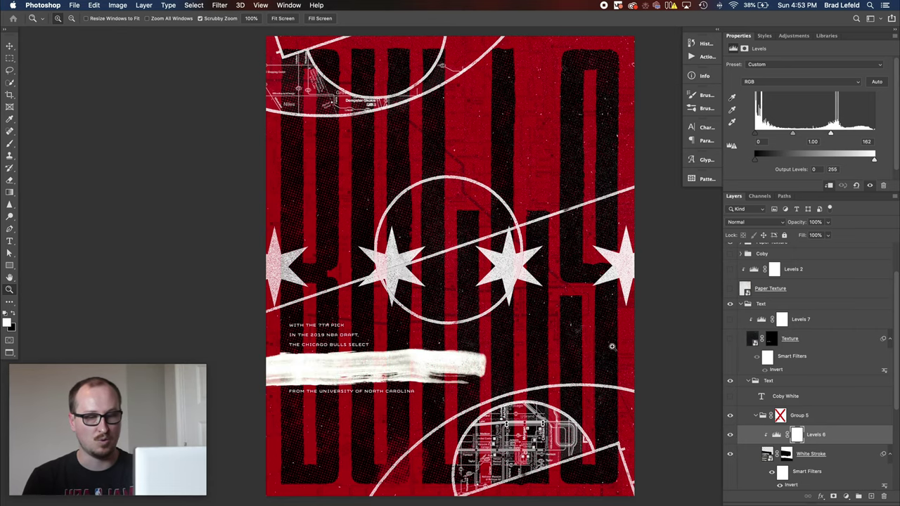
- Show the player-name title on the stroke and preview the Texture layer over its lettering
left_click(761, 397)
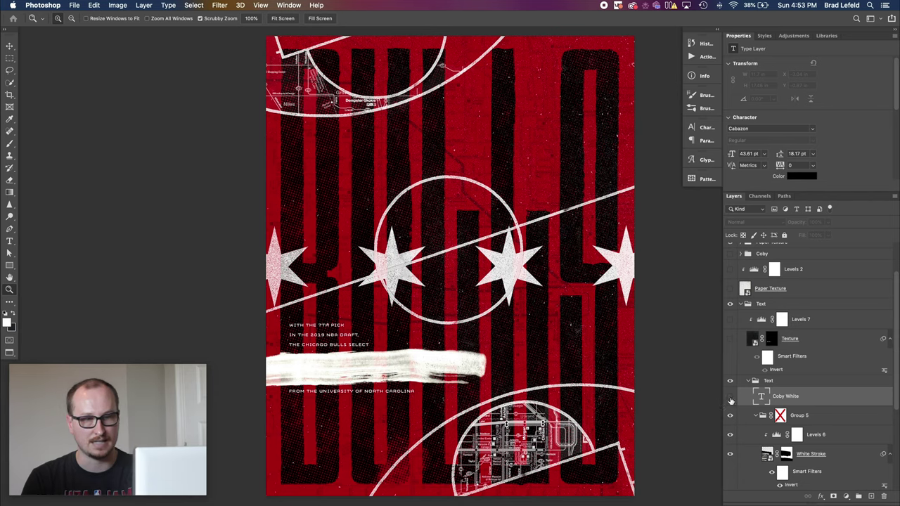
left_click(730, 398)
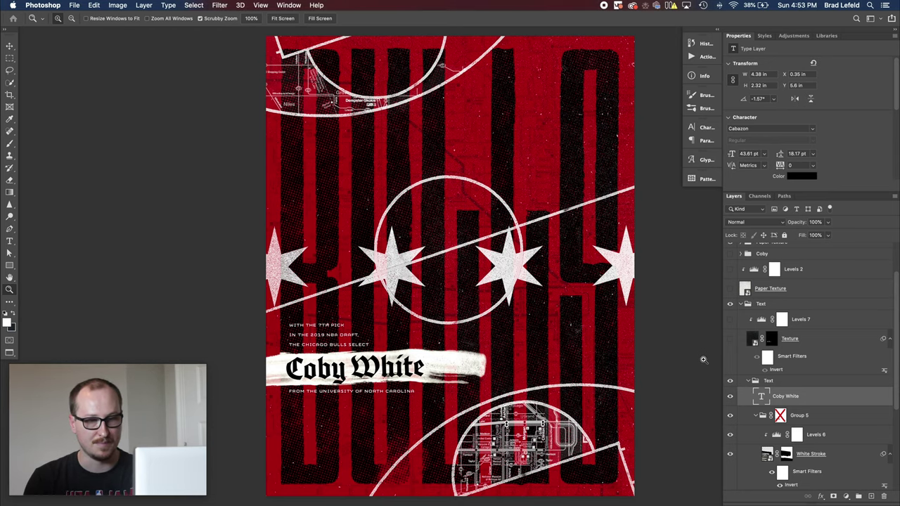
left_click(729, 341)
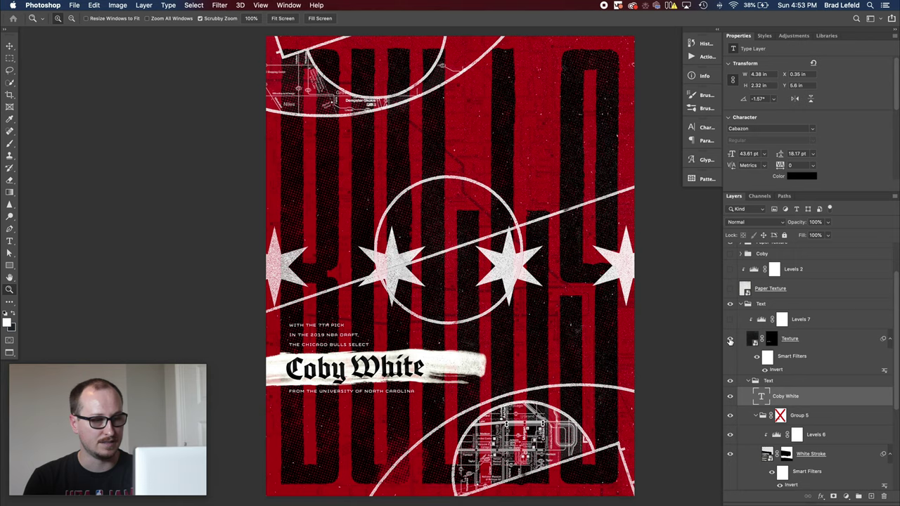
left_click(730, 342)
left_click_drag(337, 372, 435, 357)
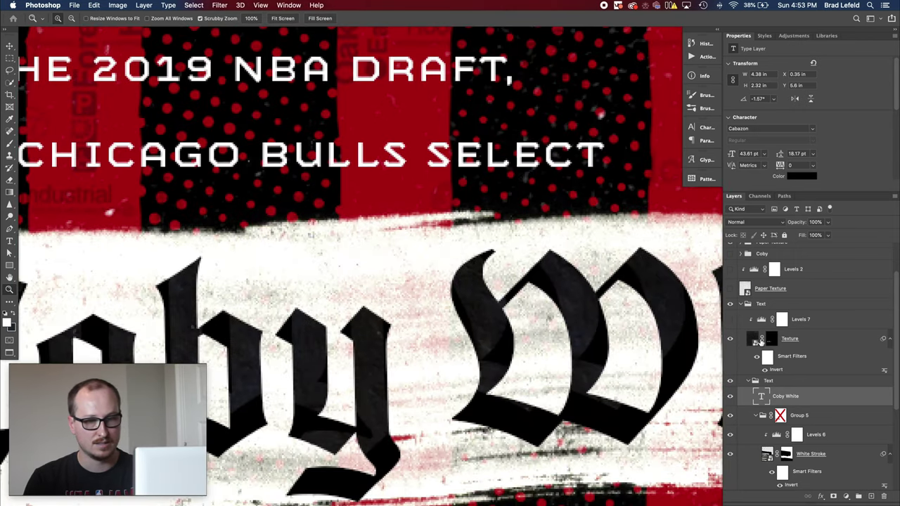
left_click(731, 341)
left_click(731, 341)
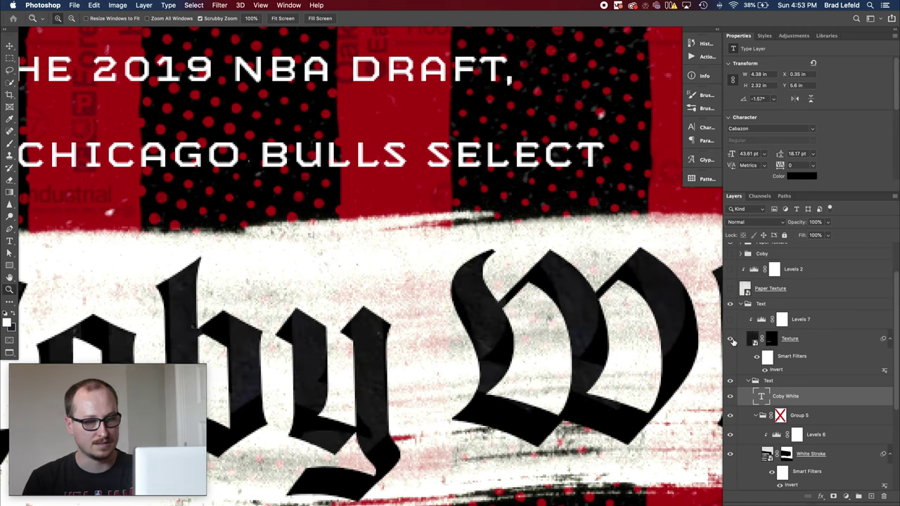
- Fill the Texture layer's mask within the lettering's selection so the grit stays inside the letters
left_click(761, 397, "super")
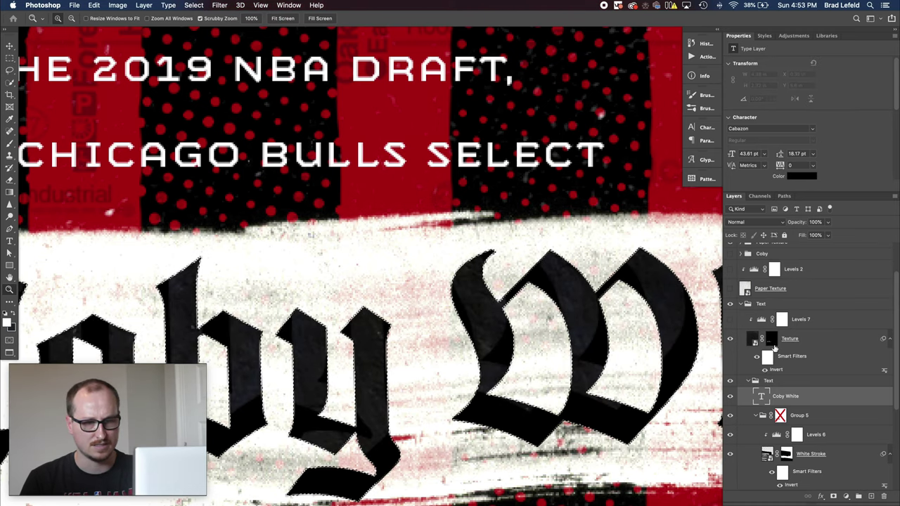
left_click(772, 340)
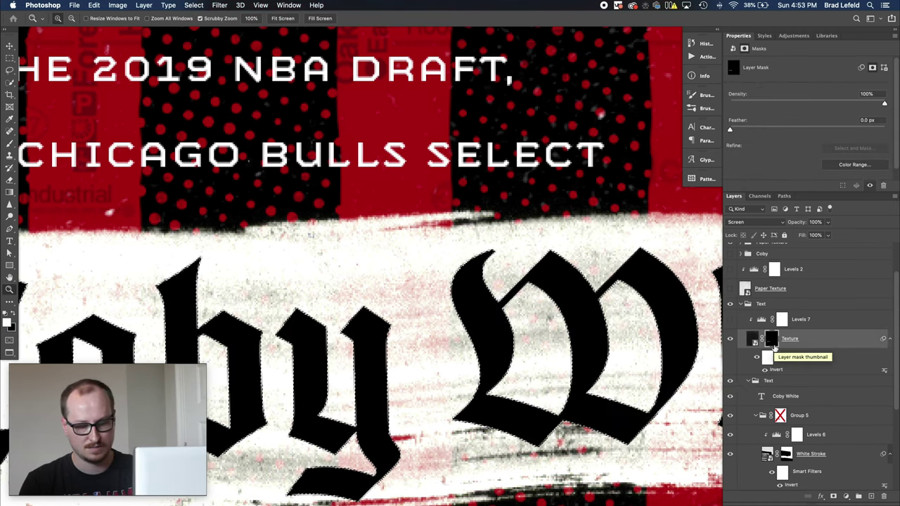
key("super+BackSpace")
key("super+d")
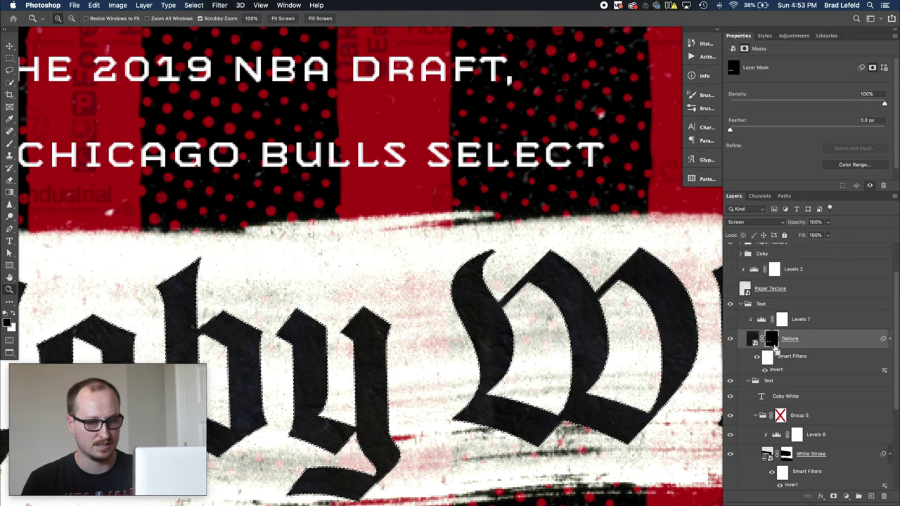
left_click(673, 342, "alt")
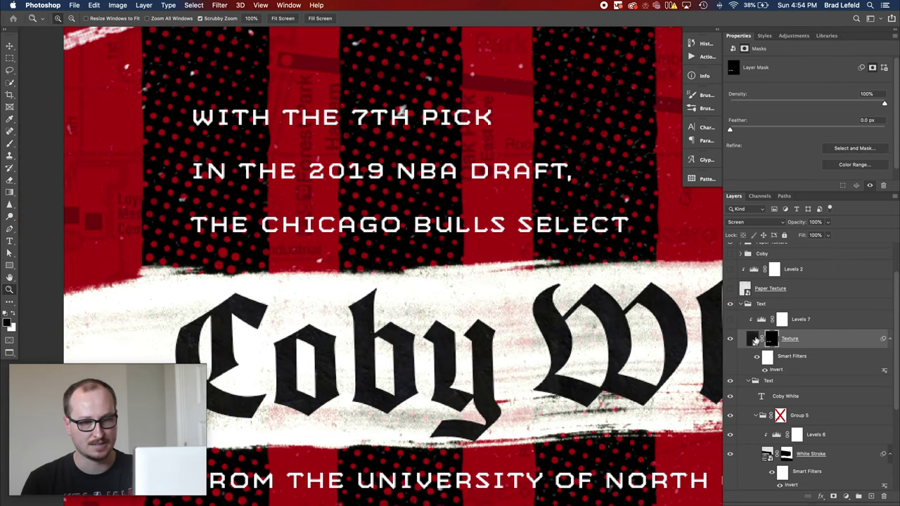
key("super+minus")
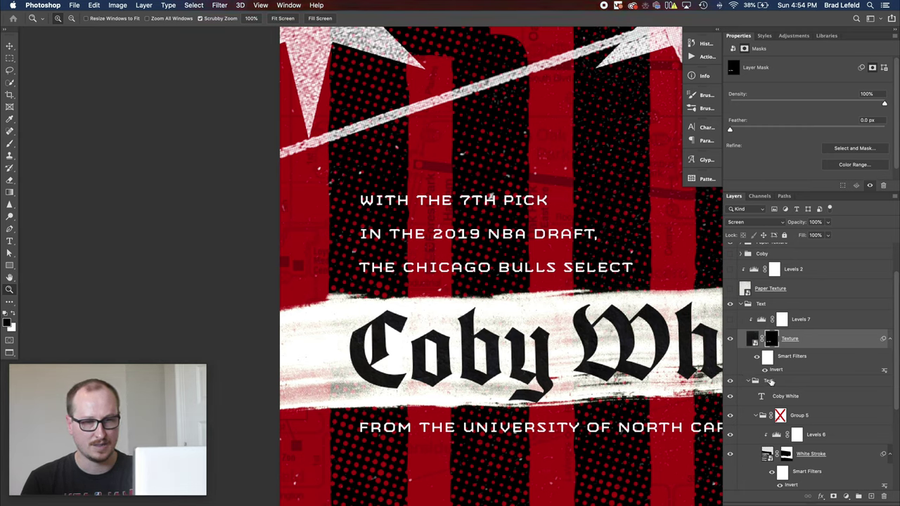
- Turn on Levels 7 to darken the lettering and fit the whole poster on screen
left_click_drag(772, 383, 805, 326)
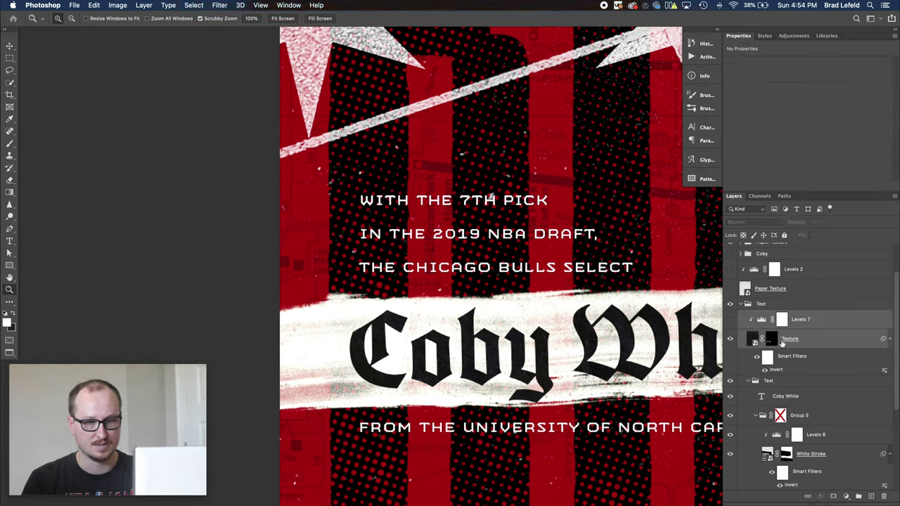
left_click(730, 320)
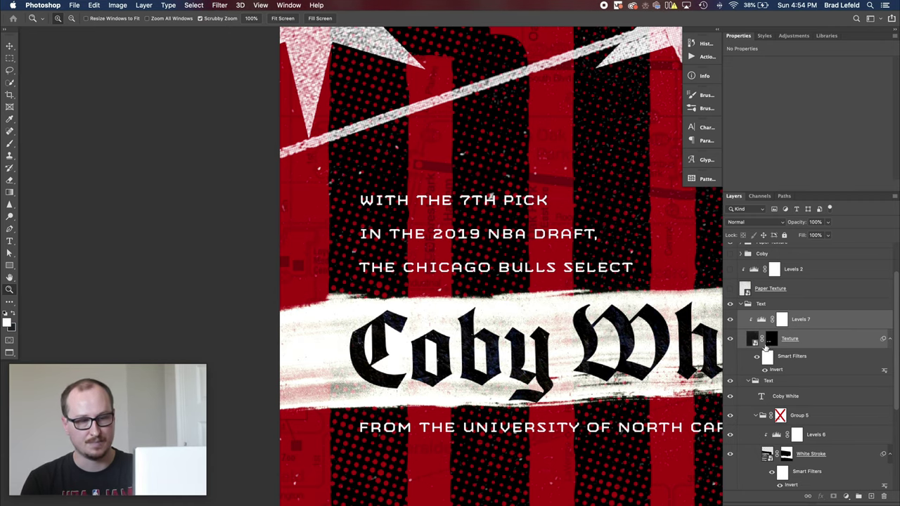
right_click(517, 312)
left_click(555, 287)
key("super+0")
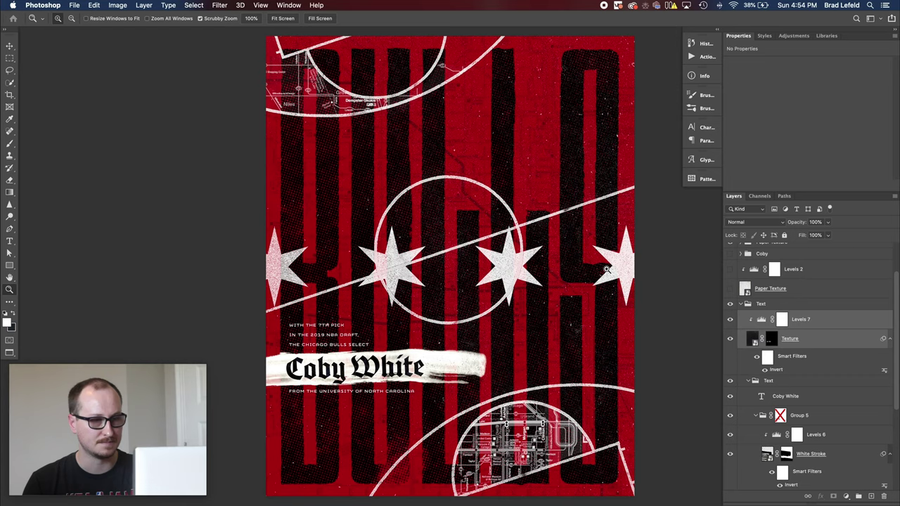
- Collapse the Text group, then show the Paper Texture layer and its Levels 2 darkening over the poster
key("v")
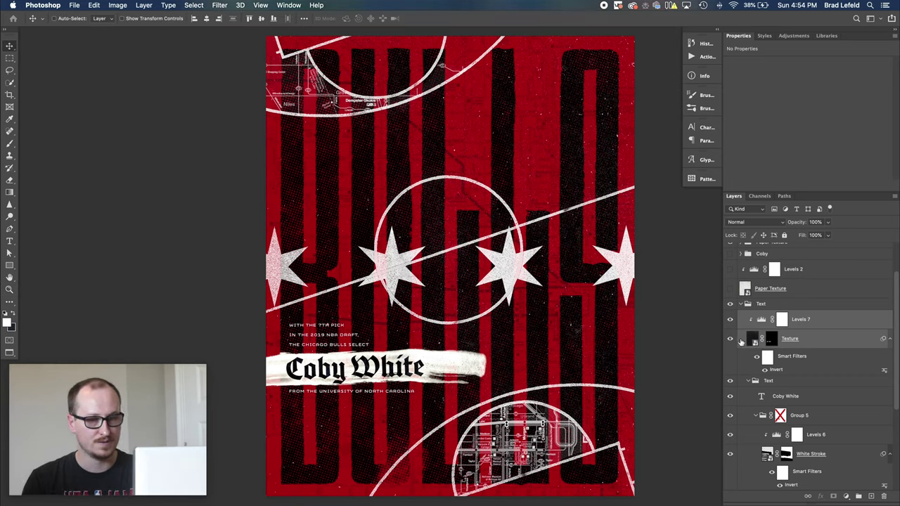
scroll(740, 342, "down", 4)
scroll(749, 338, "up", 4)
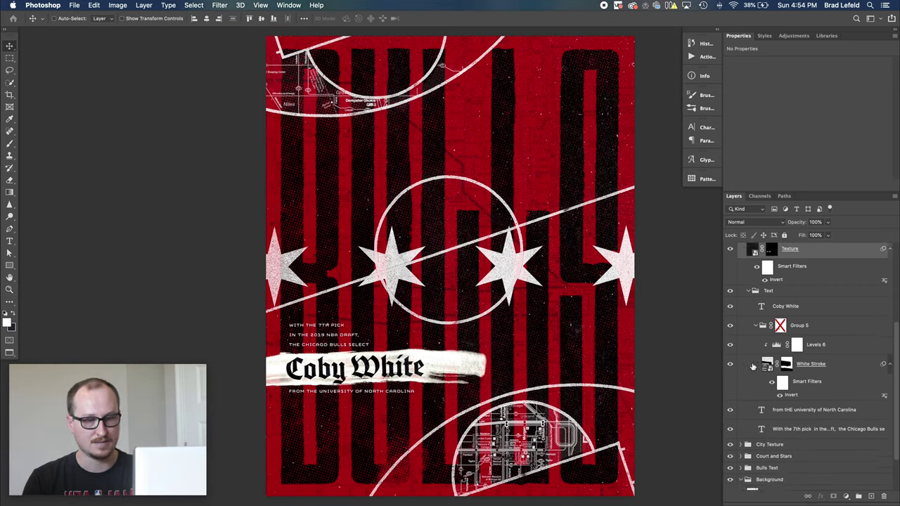
left_click(741, 304)
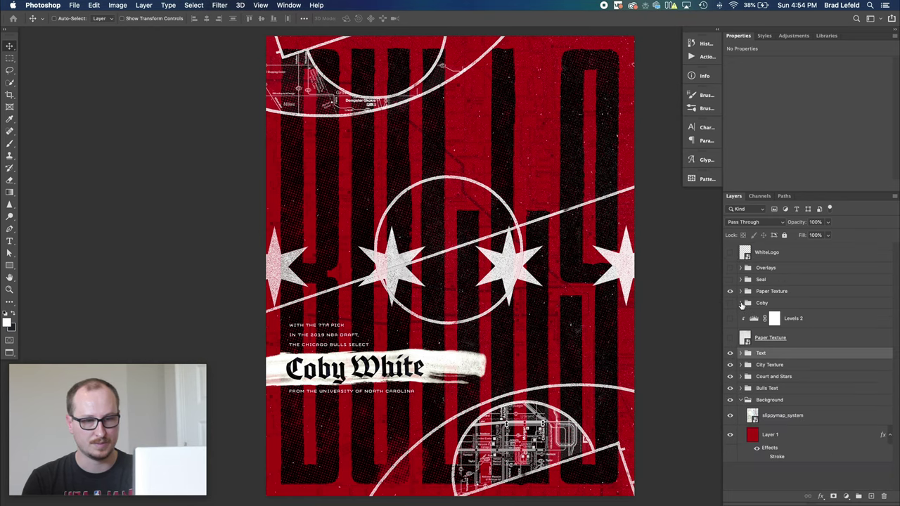
left_click(730, 338)
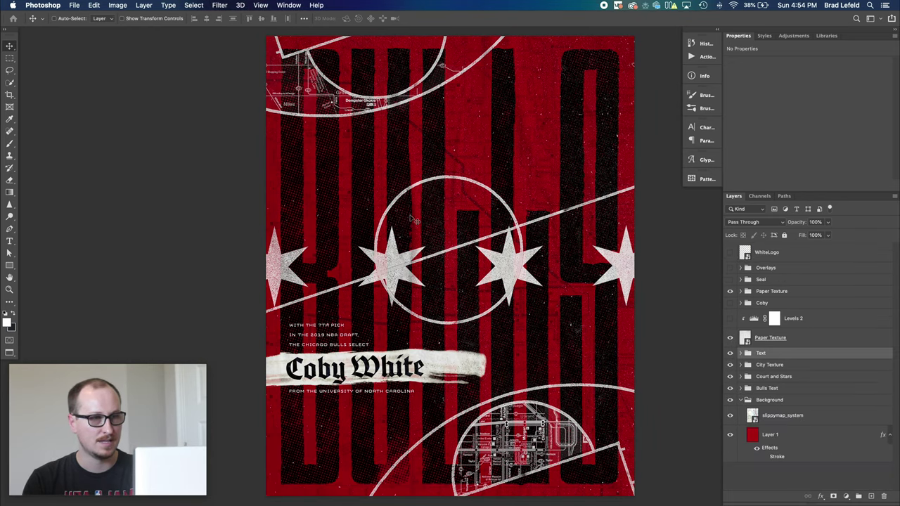
left_click(778, 340)
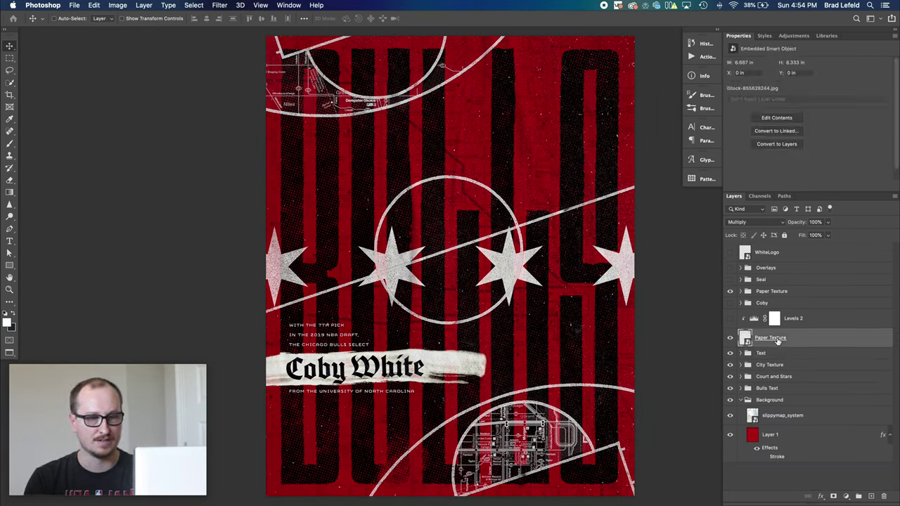
left_click(730, 319)
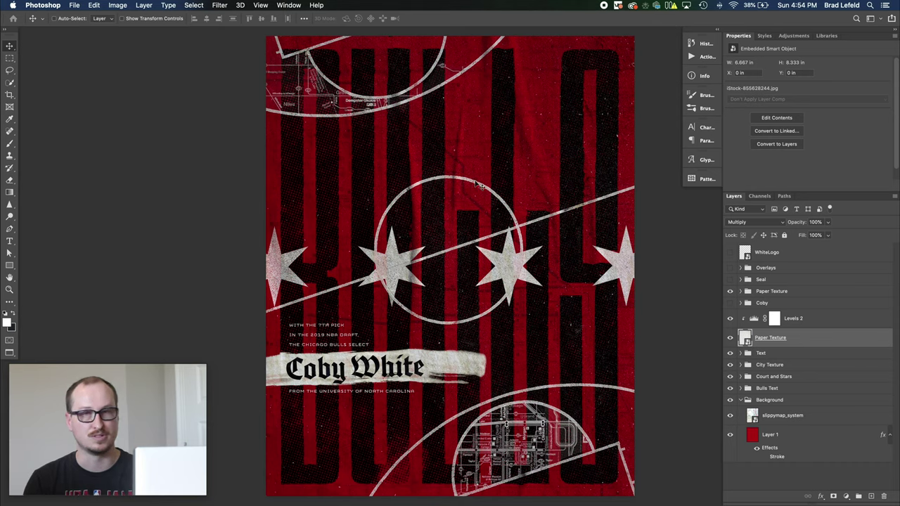
- Fold the Paper Texture group back up, then expand and show the Coby group
left_click(741, 291)
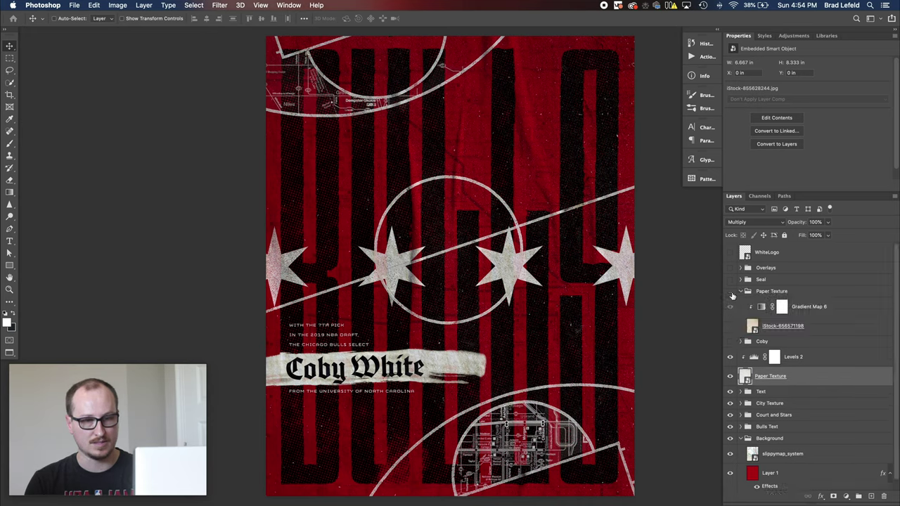
left_click(740, 294)
left_click(740, 292)
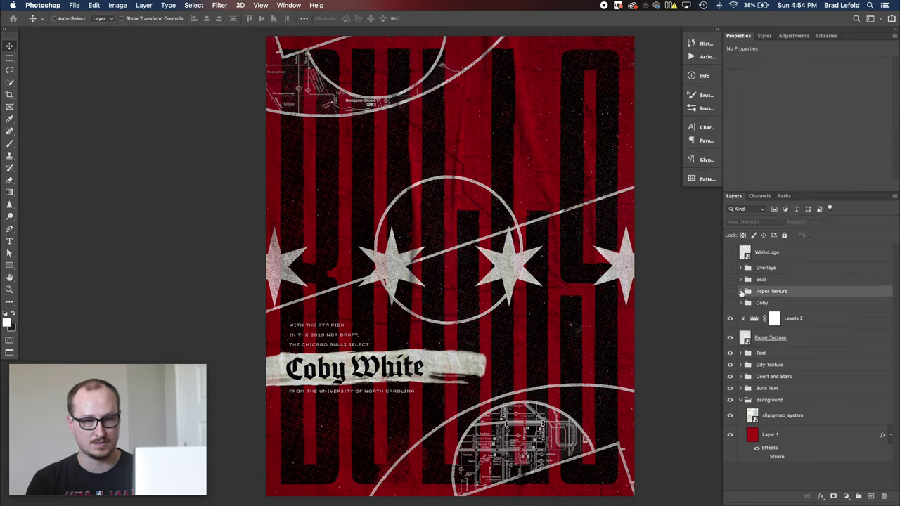
left_click(742, 303)
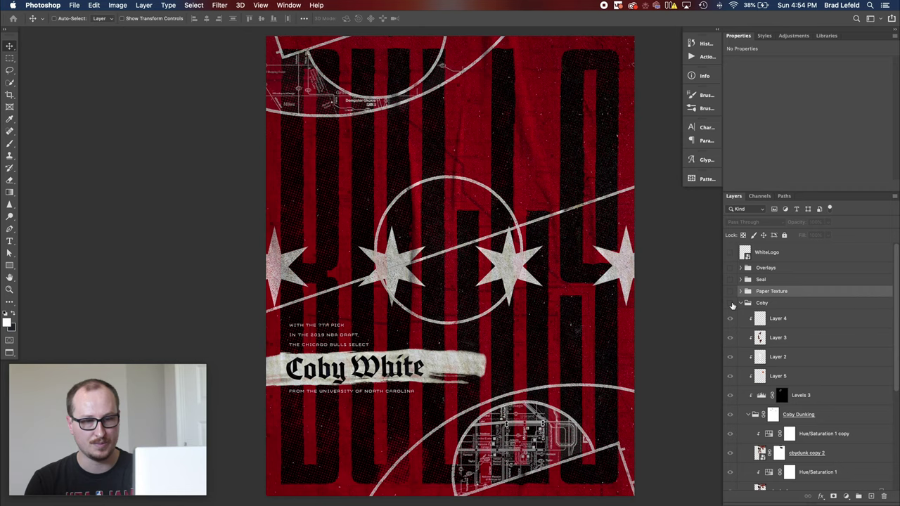
left_click(732, 303)
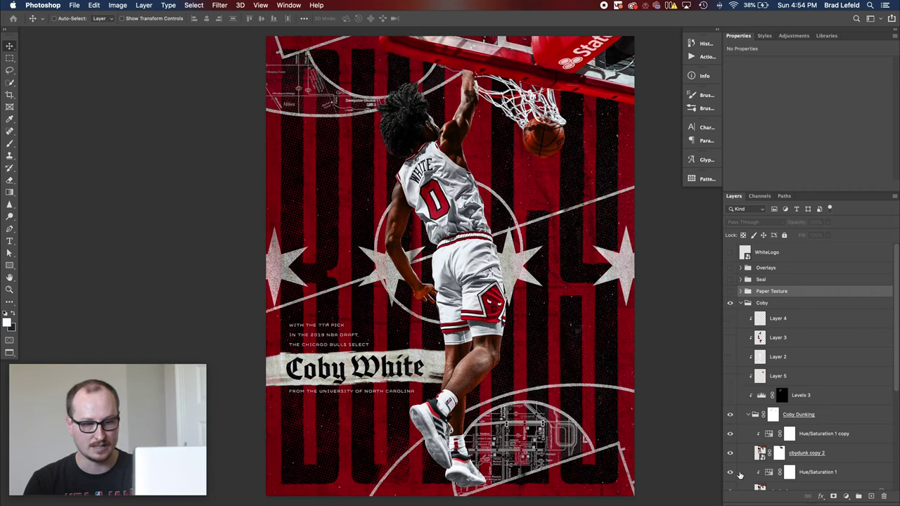
- Compare Coby Dunking, Hue/Saturation 1 and cbydunk copy 2 on and off, then turn cbydunk back on
left_click(731, 418)
scroll(730, 418, "down", 3)
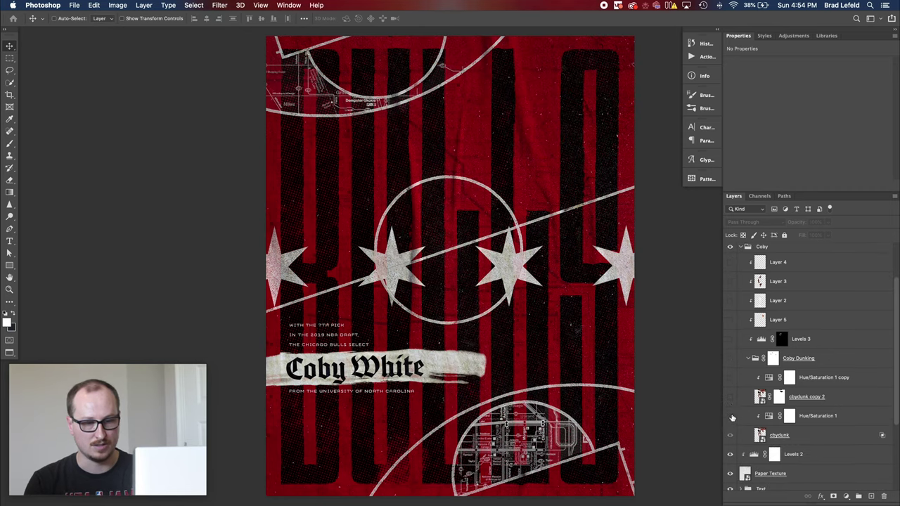
left_click(730, 418)
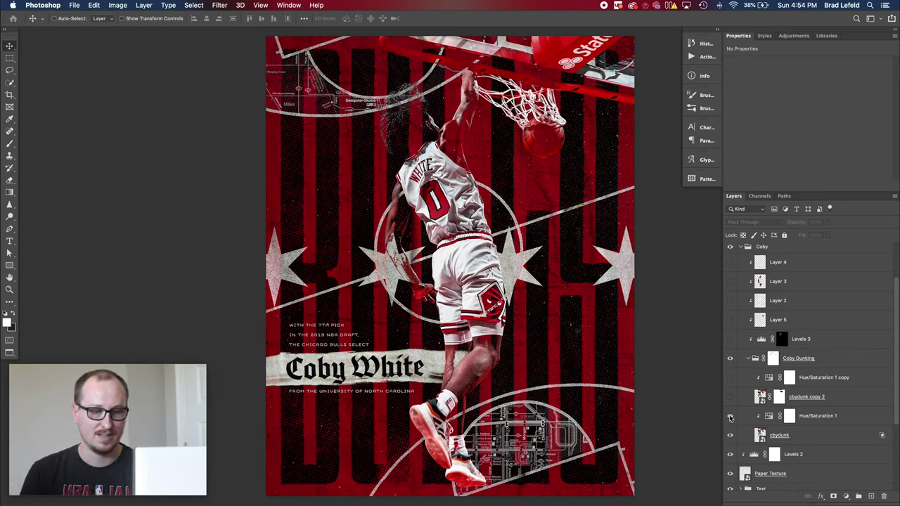
left_click(730, 417)
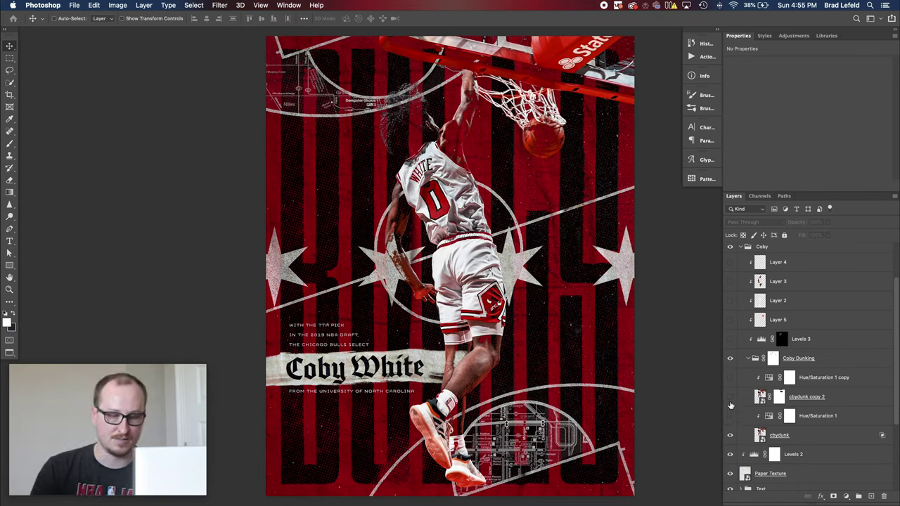
left_click(730, 398)
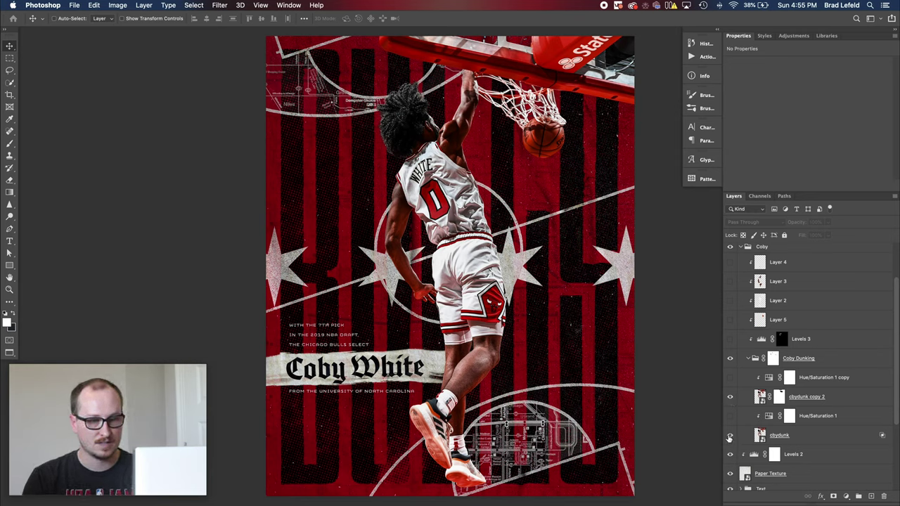
left_click(729, 436)
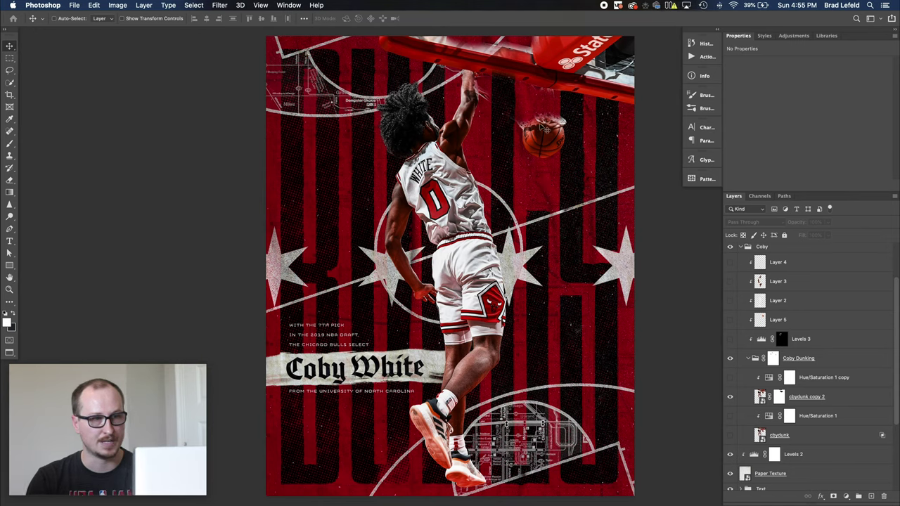
left_click(797, 395)
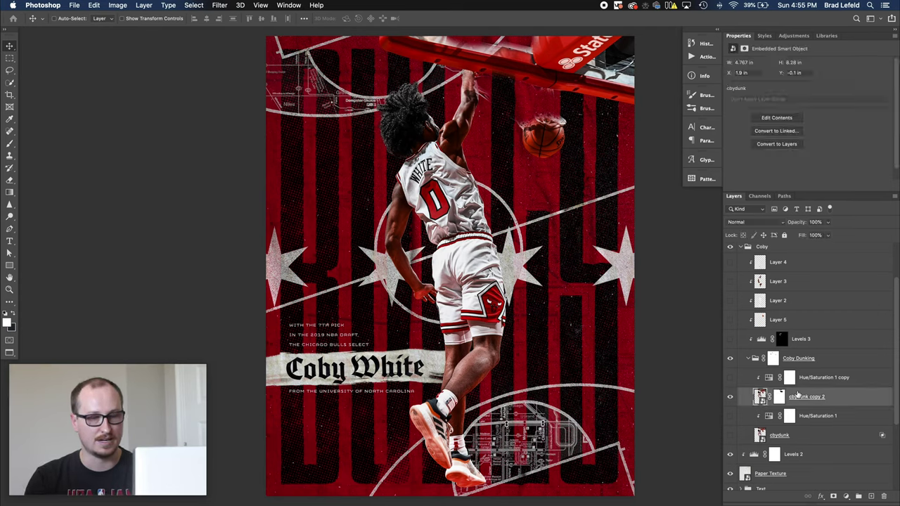
left_click(776, 438)
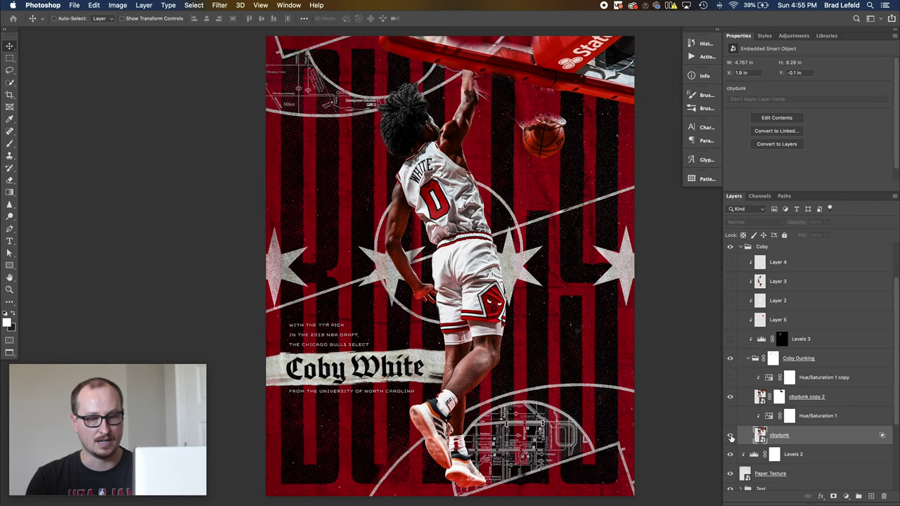
left_click(730, 438)
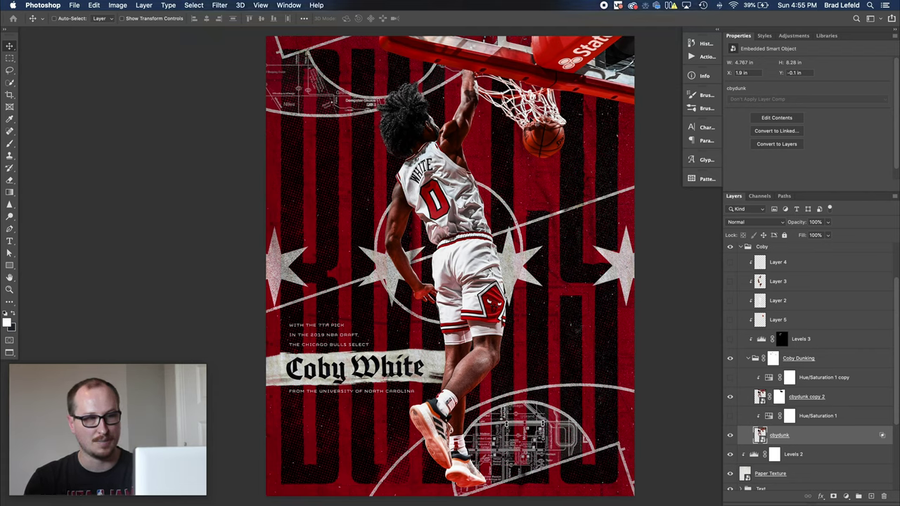
- In cbydunk's Blending Options, drop the This Layer black Blend If slider to 0, raise it back, and apply
double_click(824, 439)
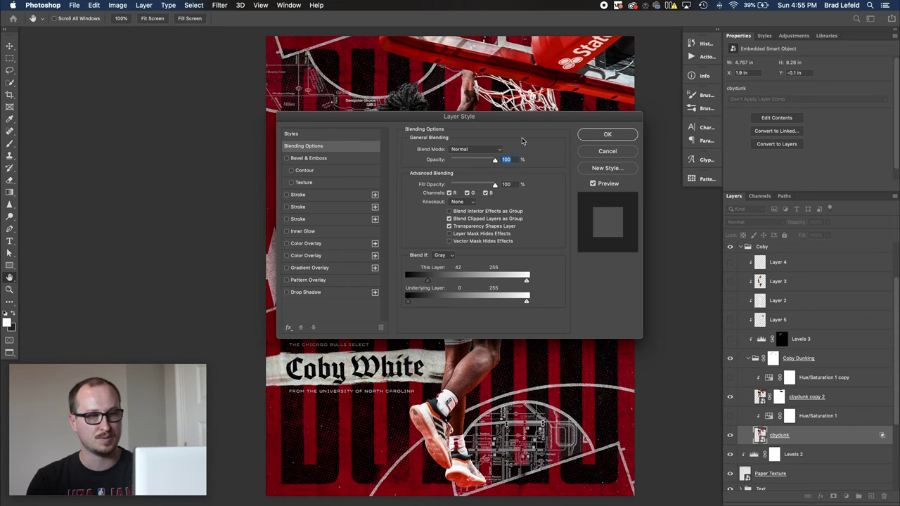
left_click_drag(520, 117, 522, 206)
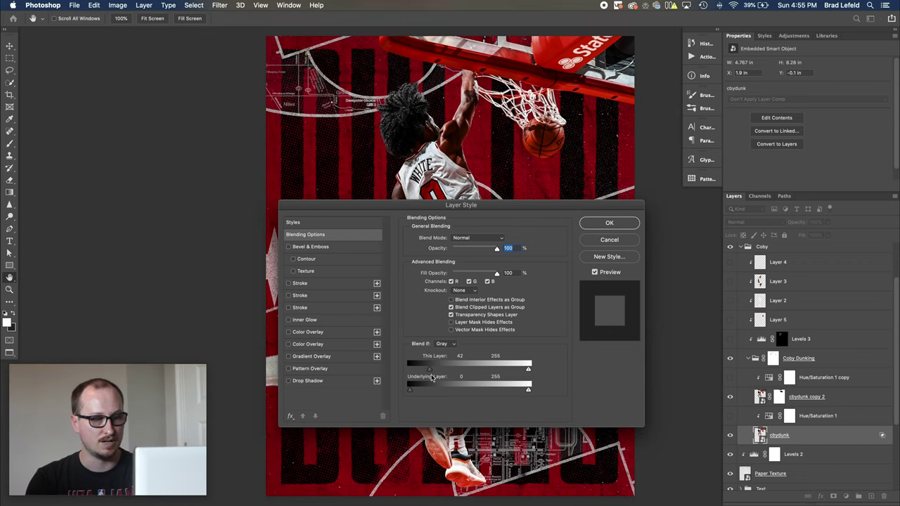
left_click_drag(429, 373, 402, 372)
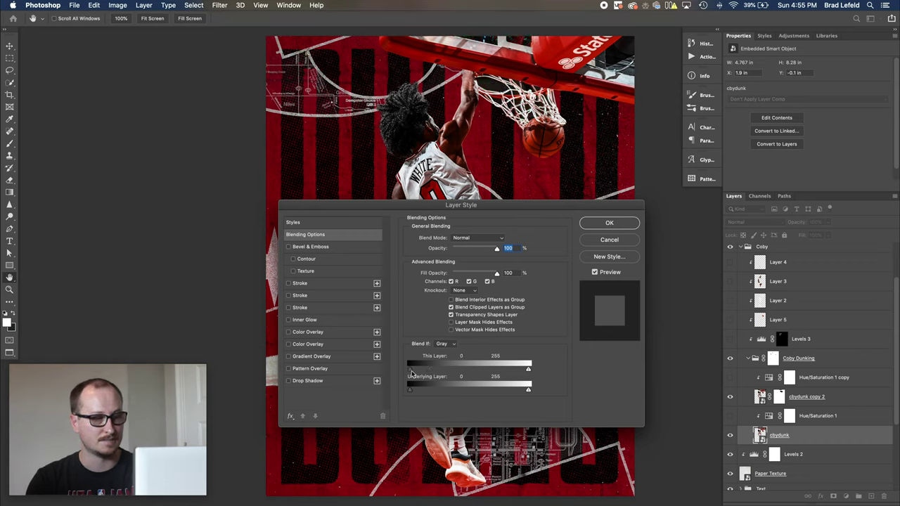
left_click_drag(411, 373, 438, 371)
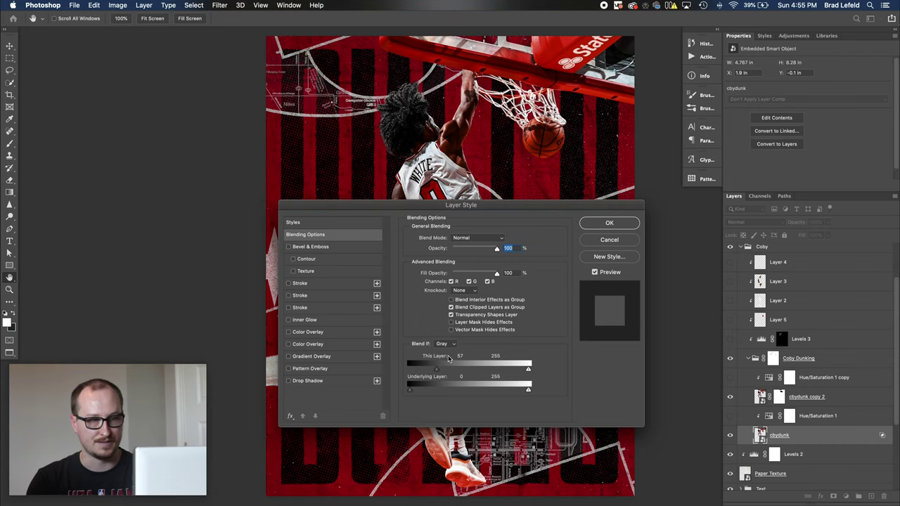
left_click(609, 224)
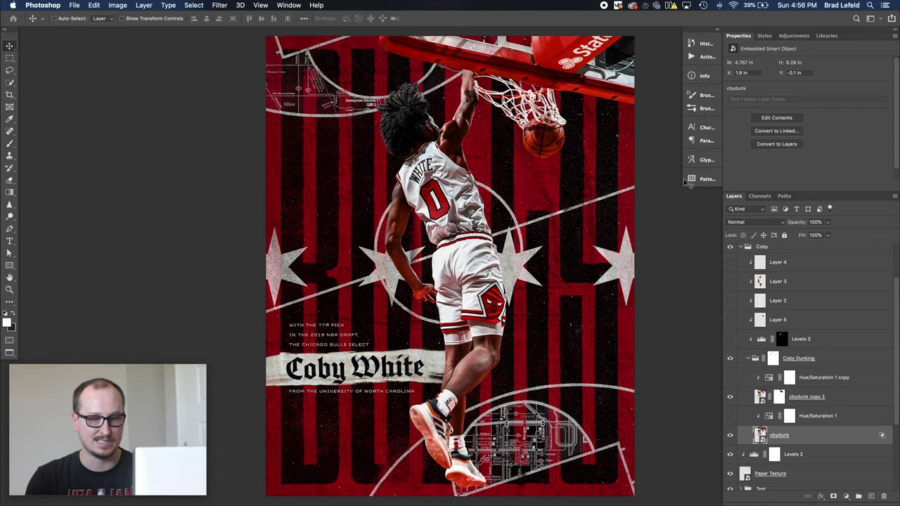
left_click(730, 416)
- Inspect Hue/Saturation 1's Reds, Yellows, Greens, Cyans and Magentas ranges
left_click(730, 416)
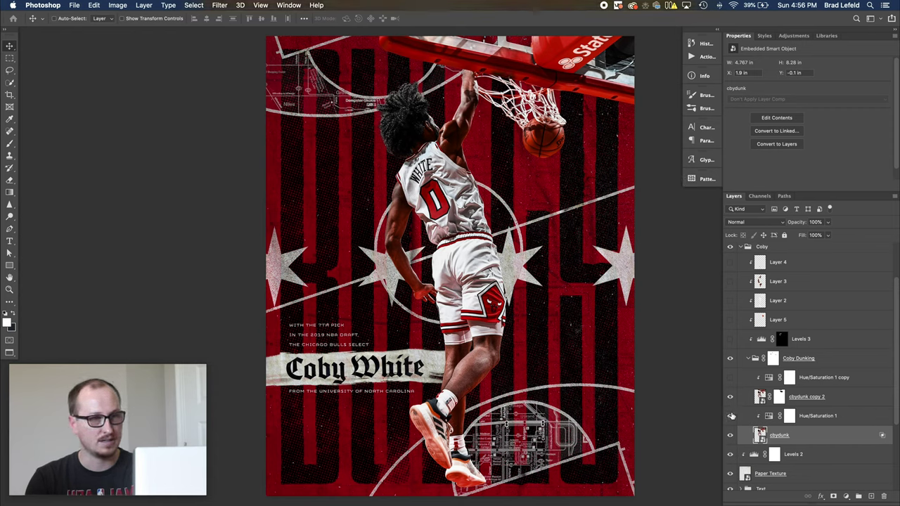
left_click(769, 417)
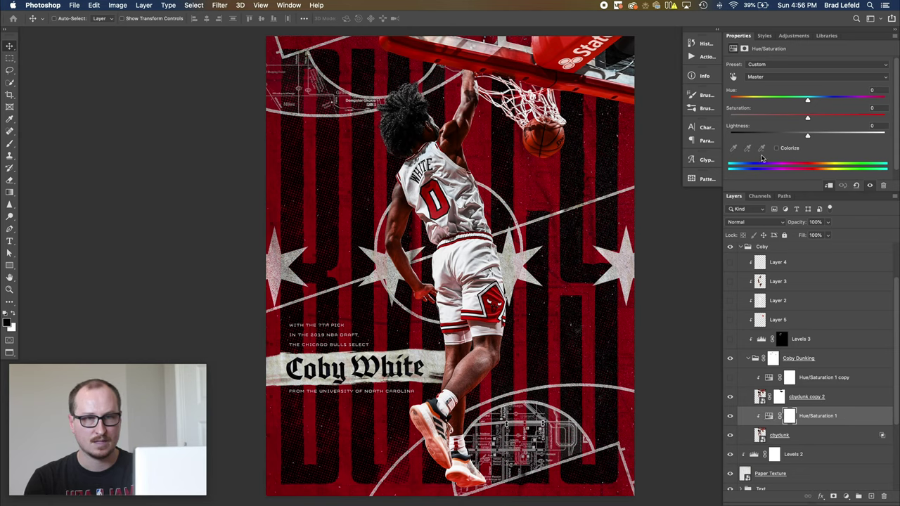
left_click(758, 77)
left_click(759, 83)
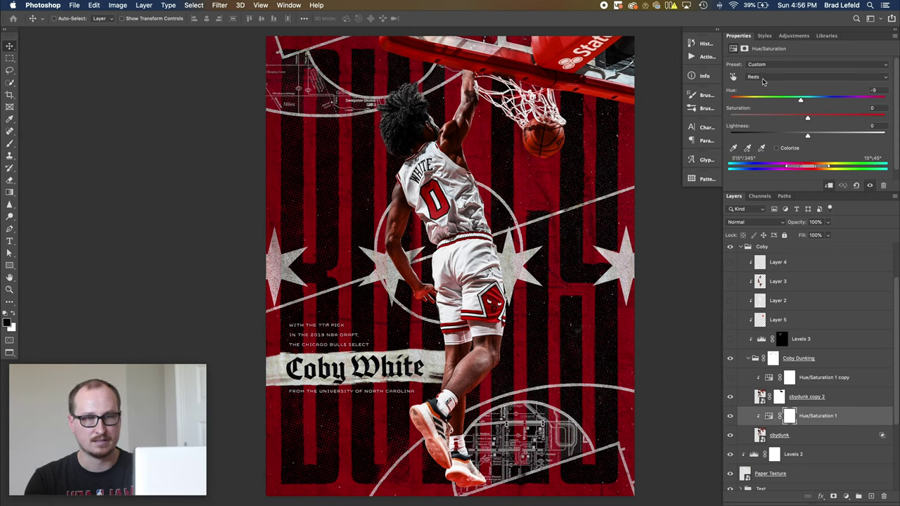
left_click(763, 78)
left_click(760, 83)
left_click(764, 77)
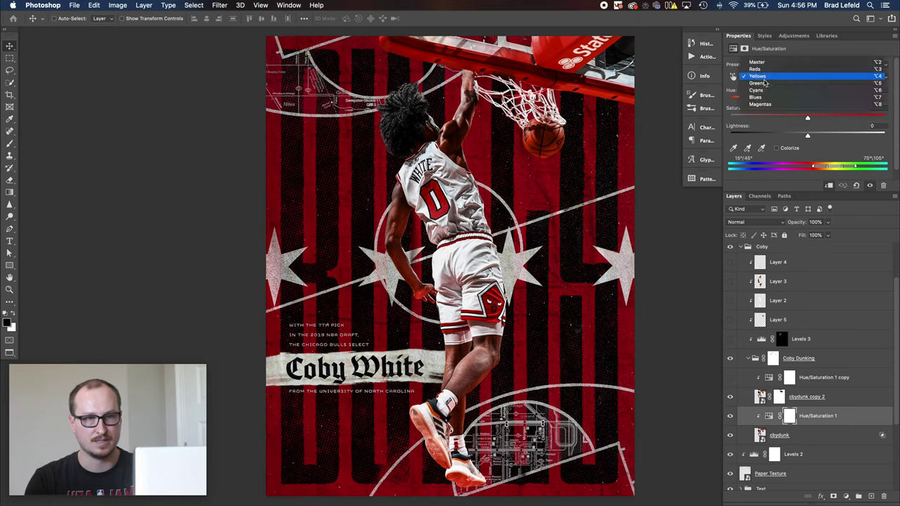
left_click(760, 83)
left_click(766, 78)
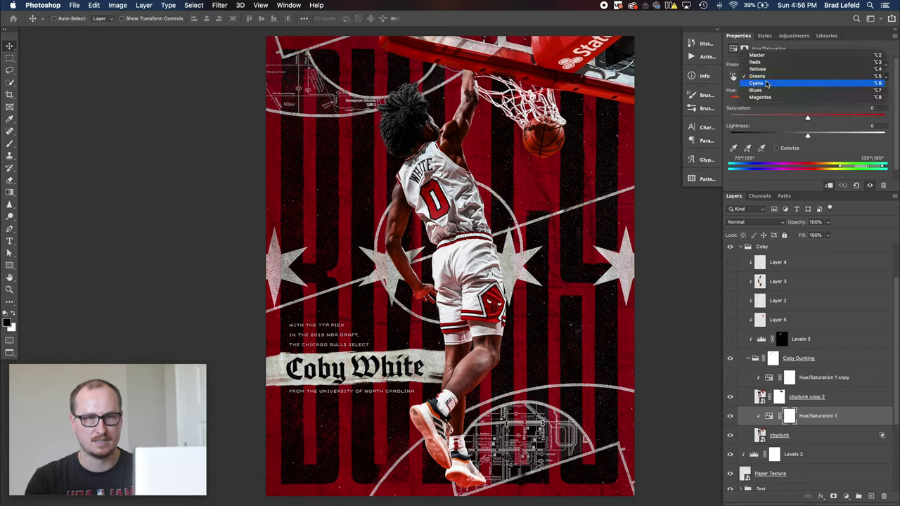
left_click(761, 83)
left_click(766, 77)
left_click(767, 90)
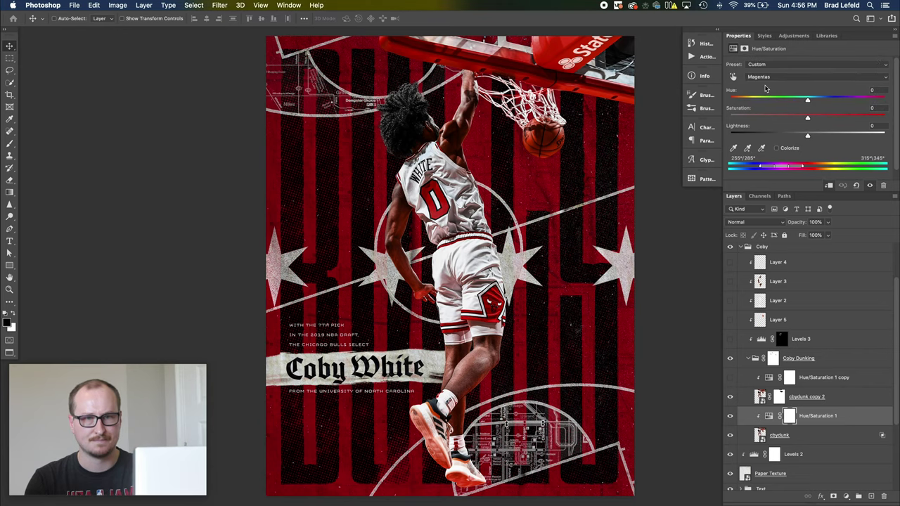
- Turn on Hue/Saturation 1 copy and confirm its Reds hue shift of -9
left_click(811, 398)
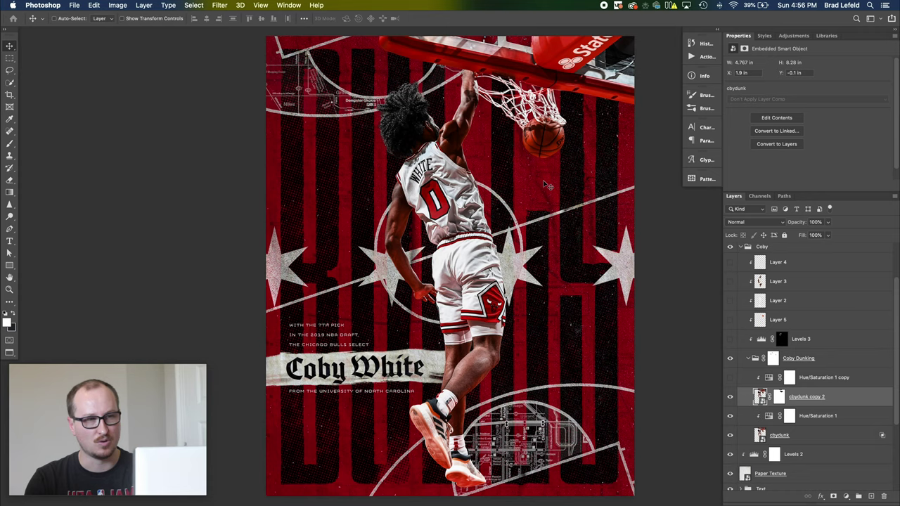
left_click(730, 378)
left_click(730, 378)
left_click(730, 378)
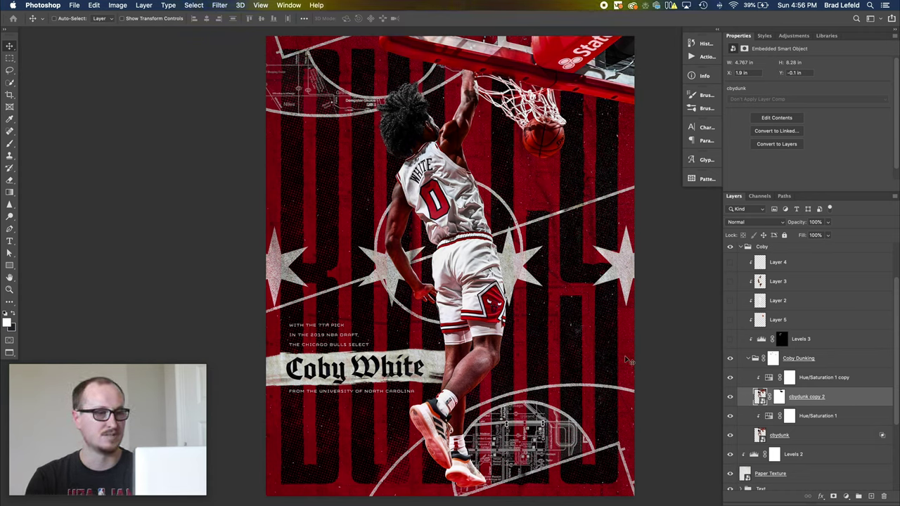
left_click(816, 379)
left_click(781, 76)
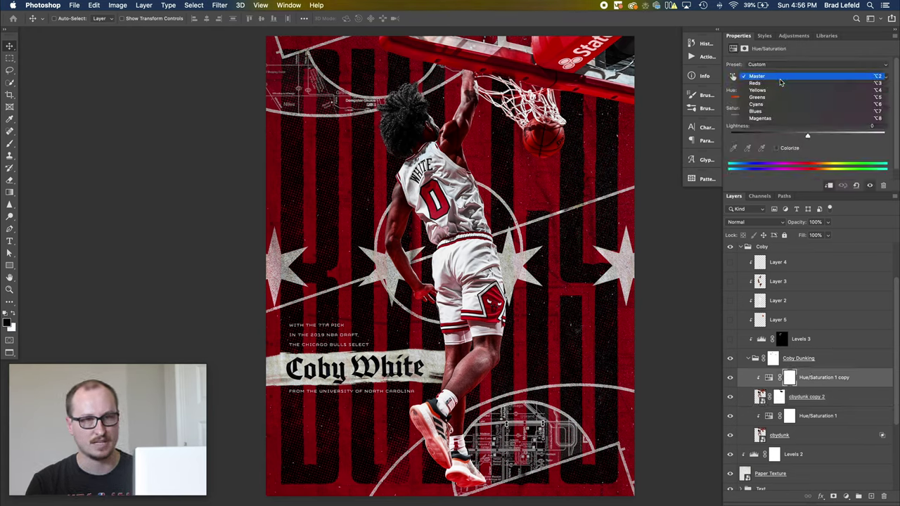
left_click(791, 93)
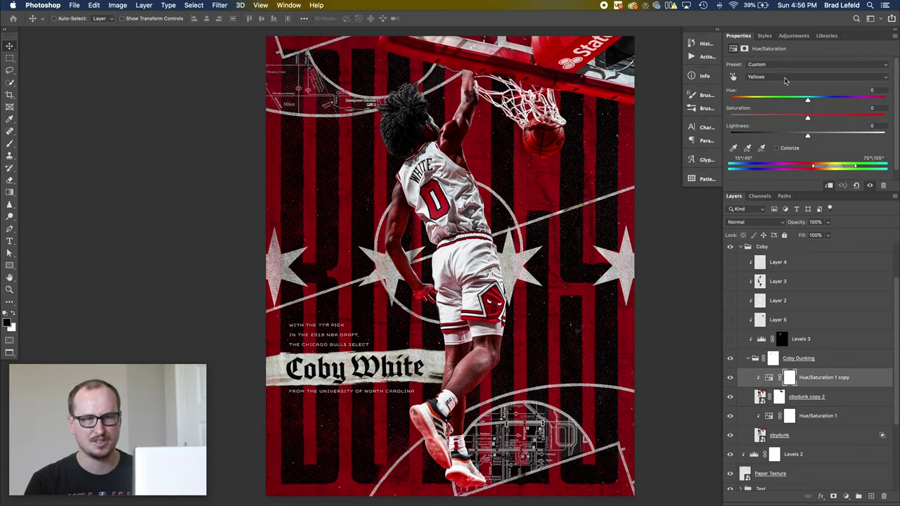
left_click(786, 78)
left_click(785, 68)
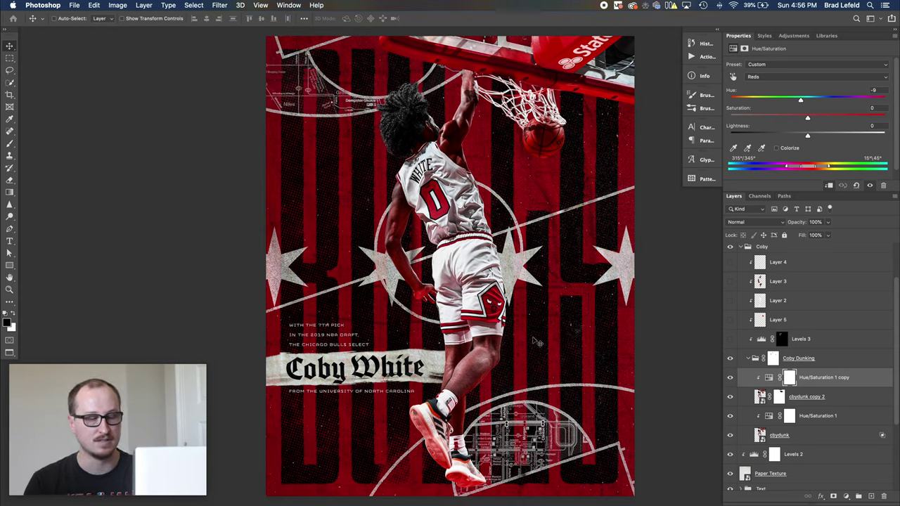
- Fold up the Coby Dunking group and view the Levels 3 Multiply adjustment's properties
scroll(746, 360, "up", 1)
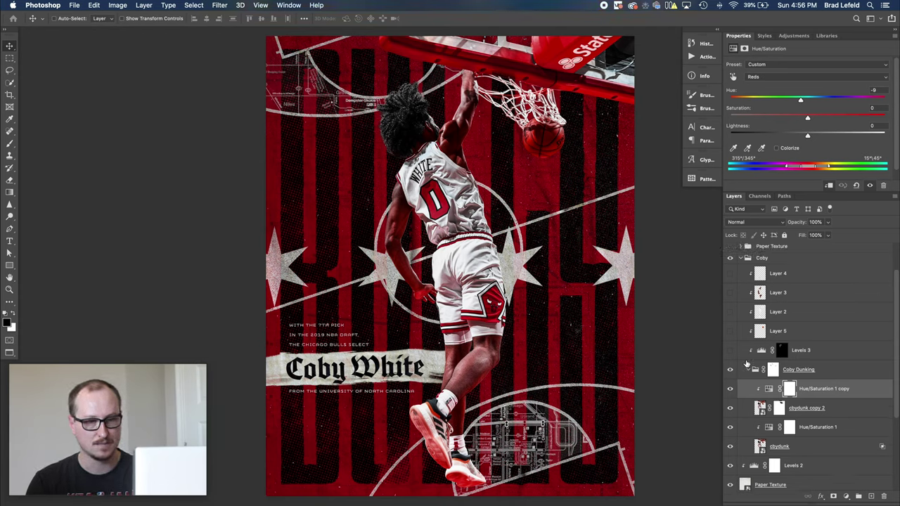
left_click(751, 371)
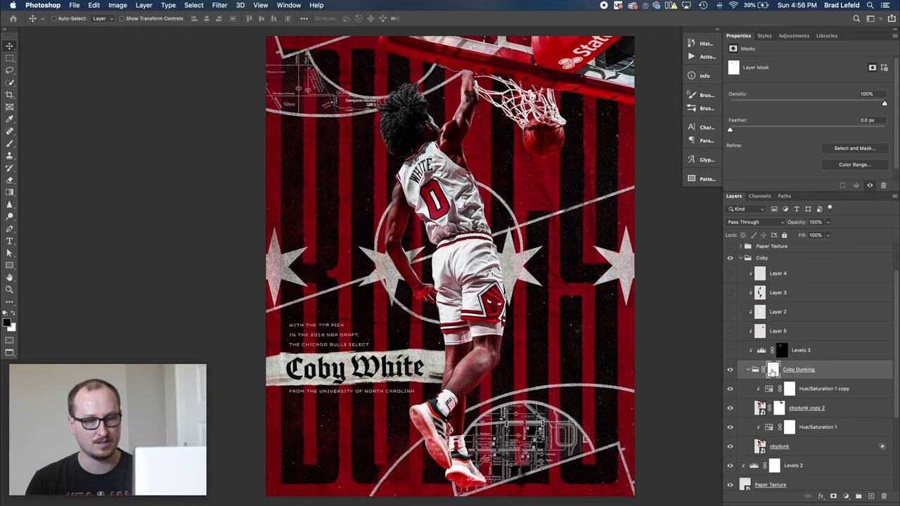
left_click(749, 370)
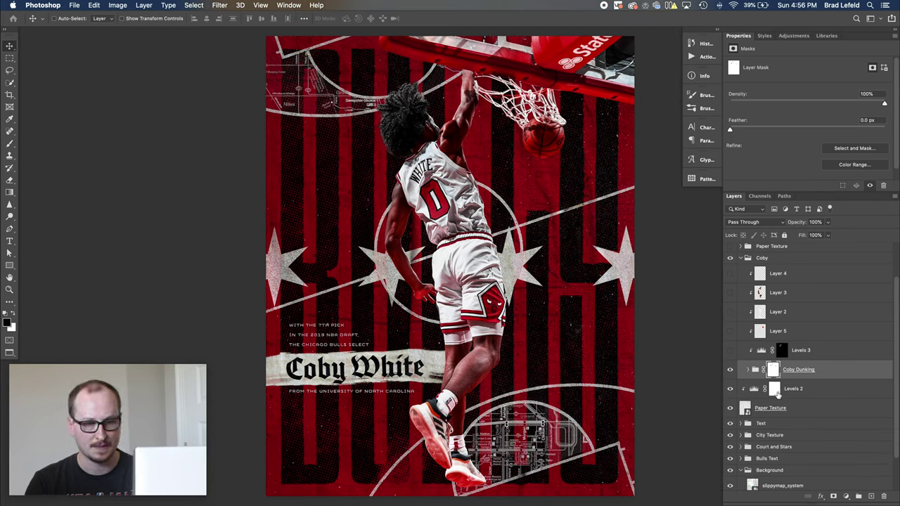
scroll(759, 395, "up", 2)
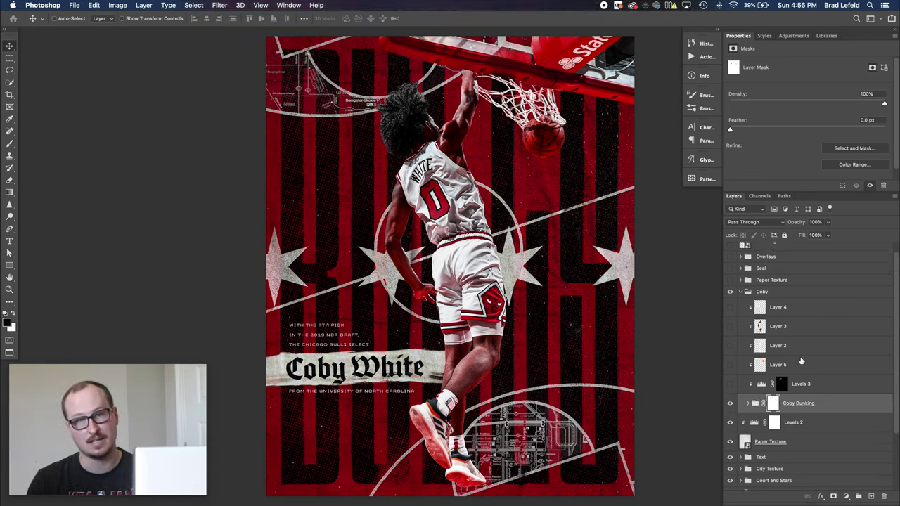
left_click(799, 385)
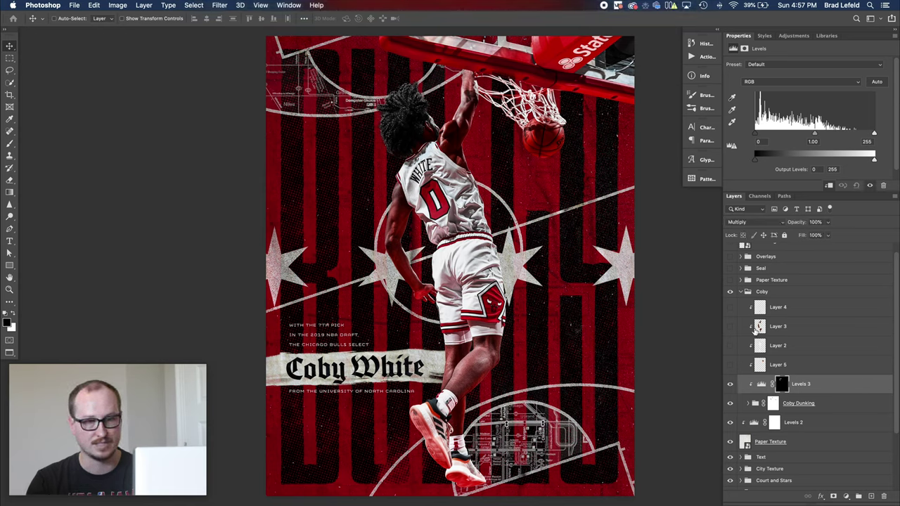
left_click(741, 366)
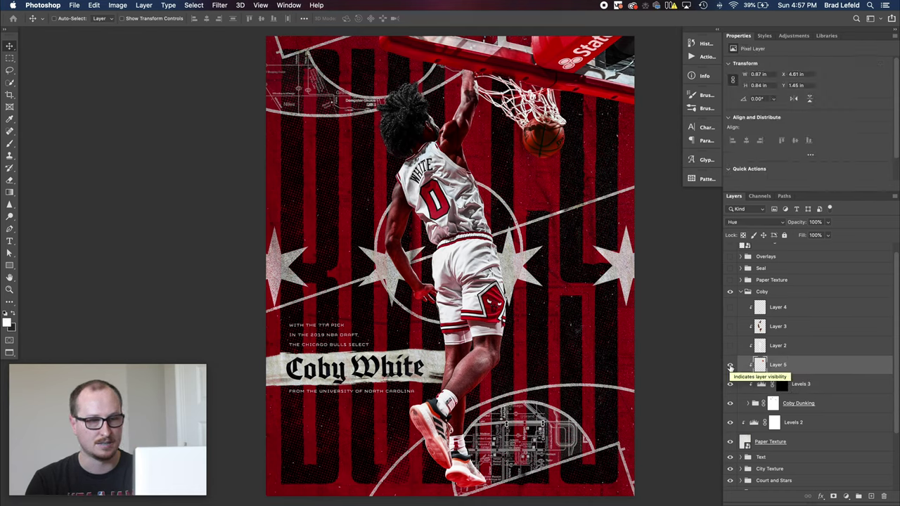
- Turn on Layer 5, Layer 2 and Layer 3 in the Coby group, leaving Layer 4 hidden
left_click(730, 365)
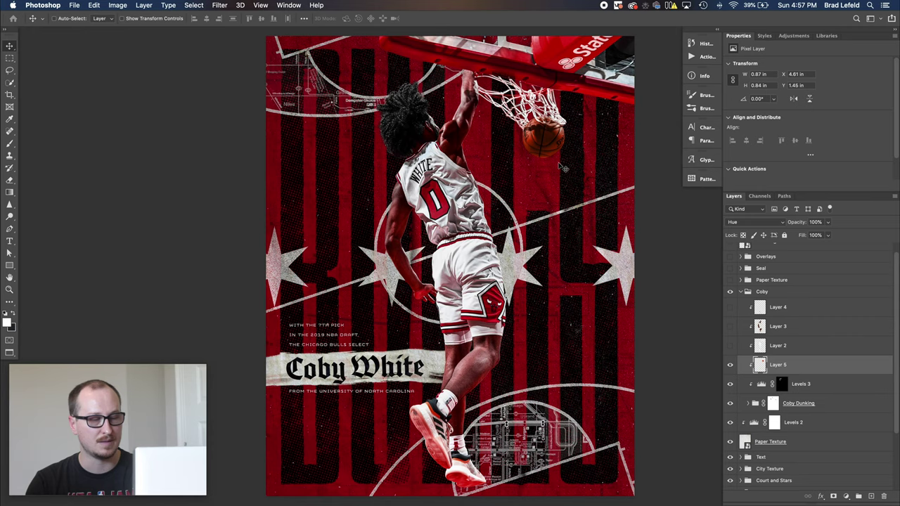
left_click(730, 366)
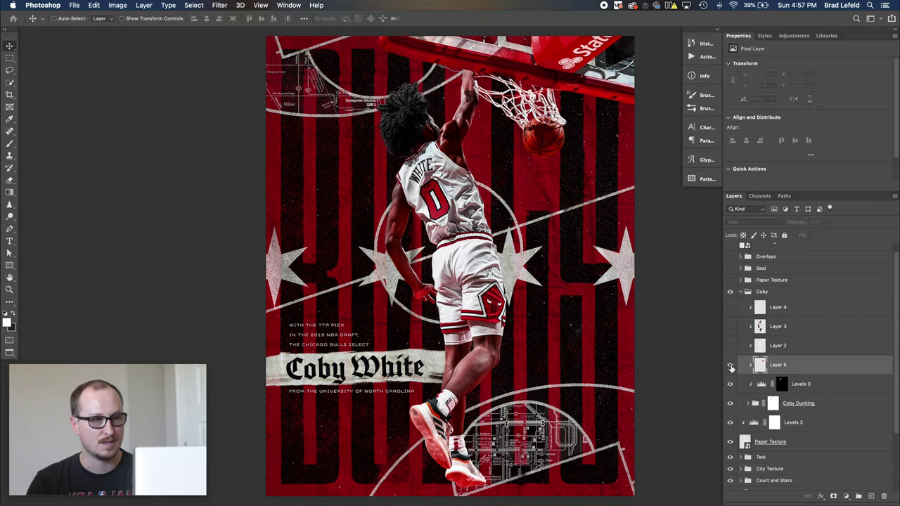
left_click(730, 366)
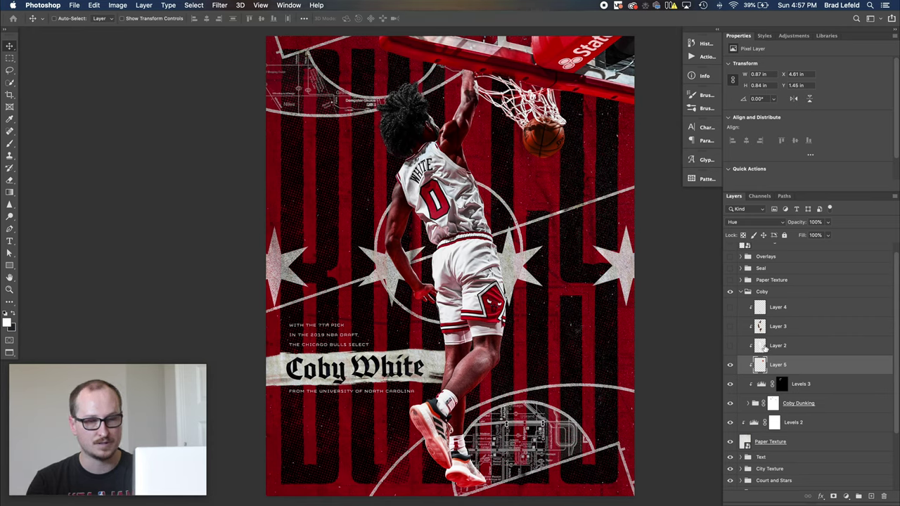
left_click(764, 347)
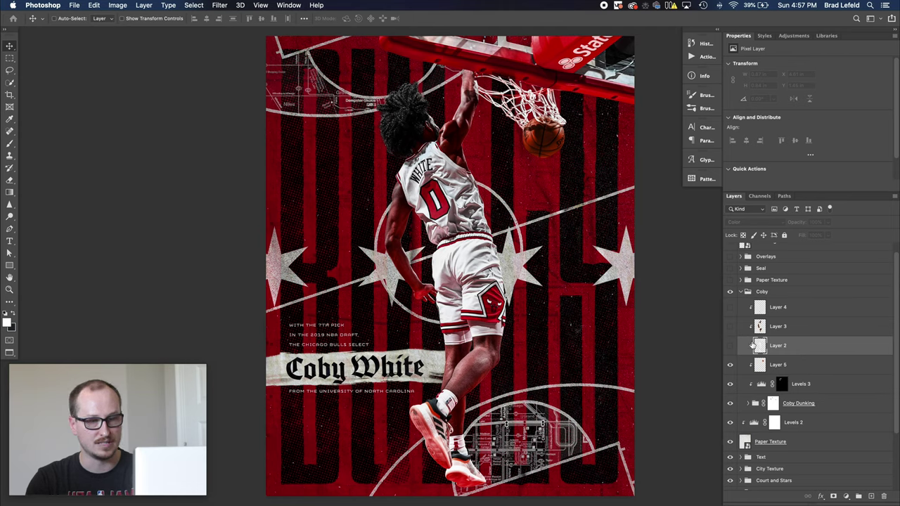
left_click(730, 346)
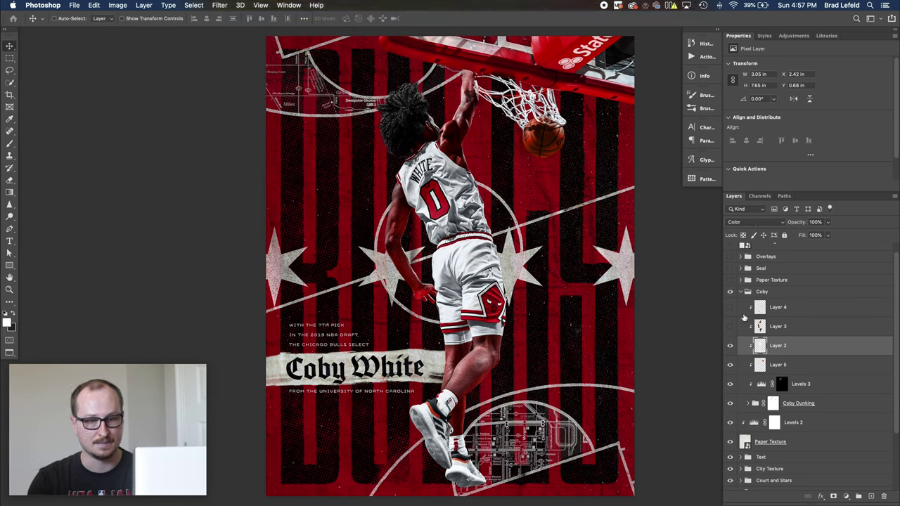
left_click(768, 328)
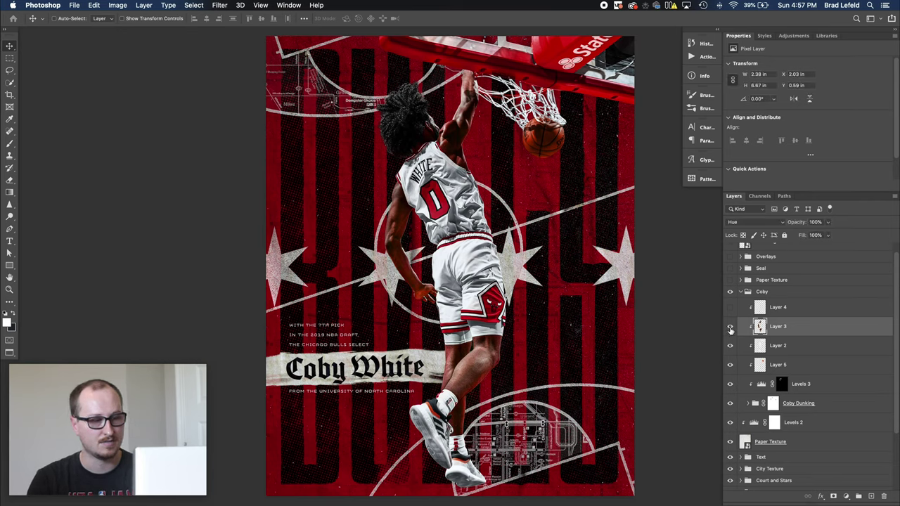
left_click(730, 327)
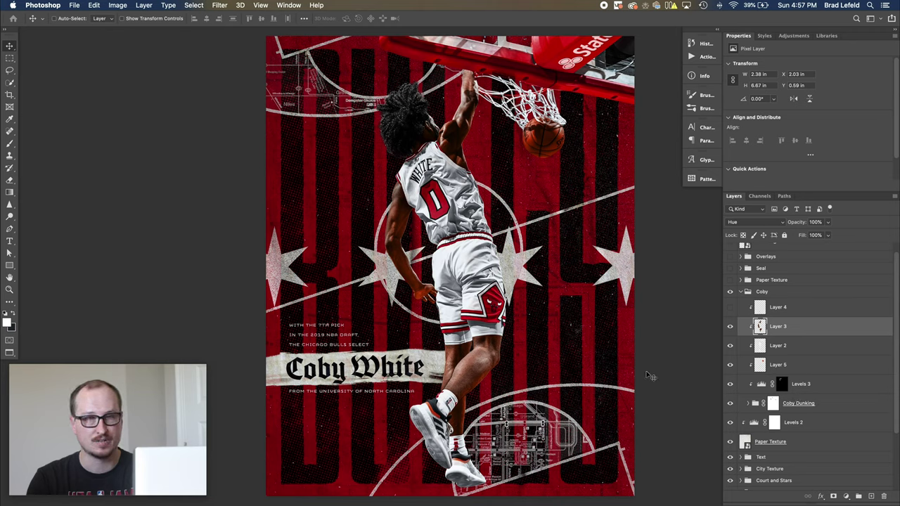
left_click(730, 311)
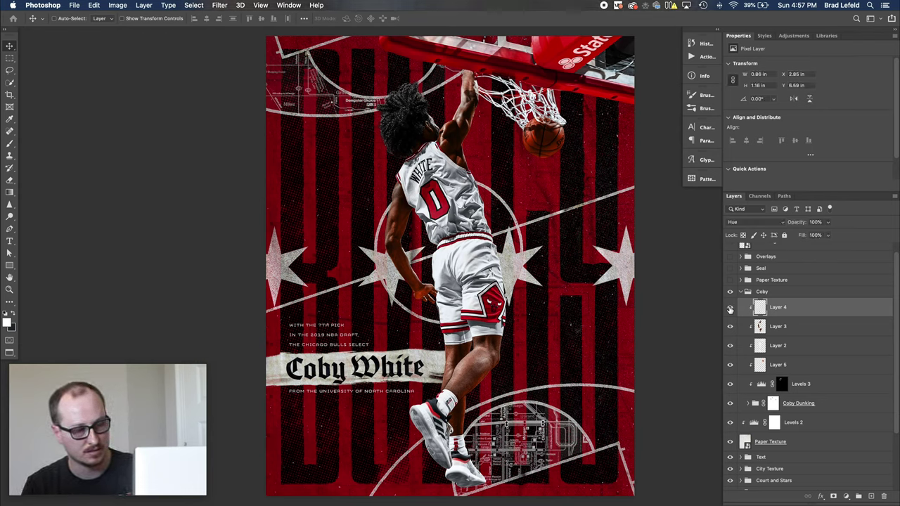
key("super")
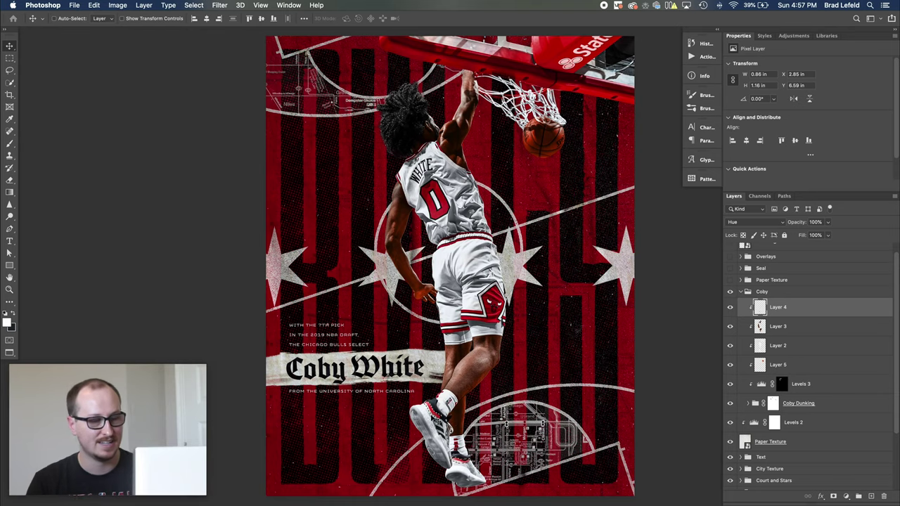
scroll(461, 422, "up", 5)
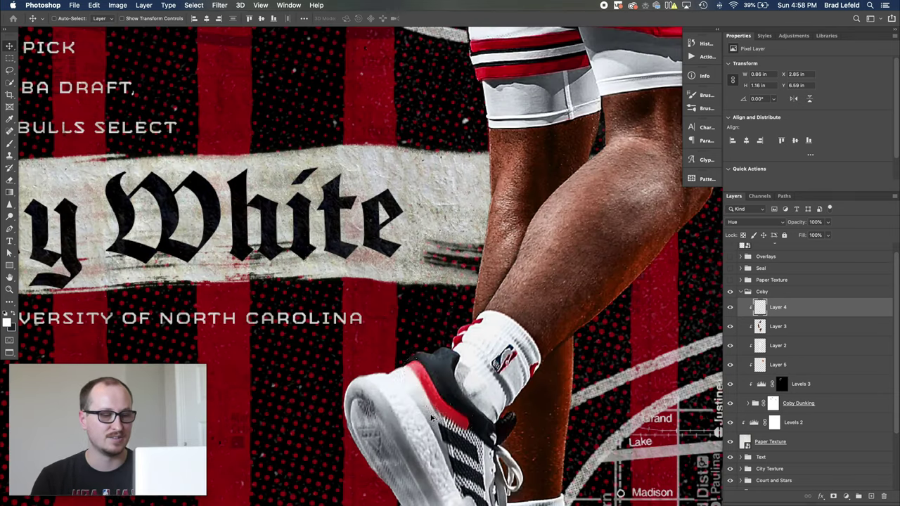
left_click(730, 307)
left_click(730, 307)
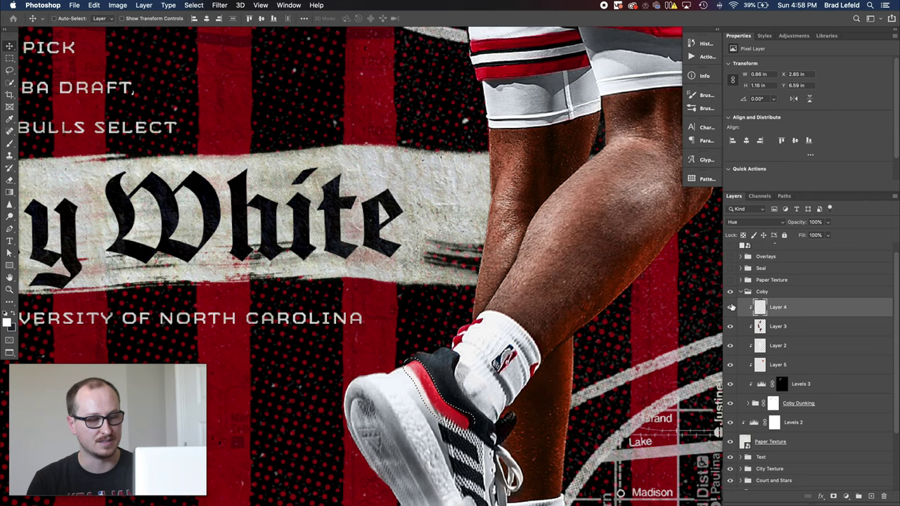
key("super+0")
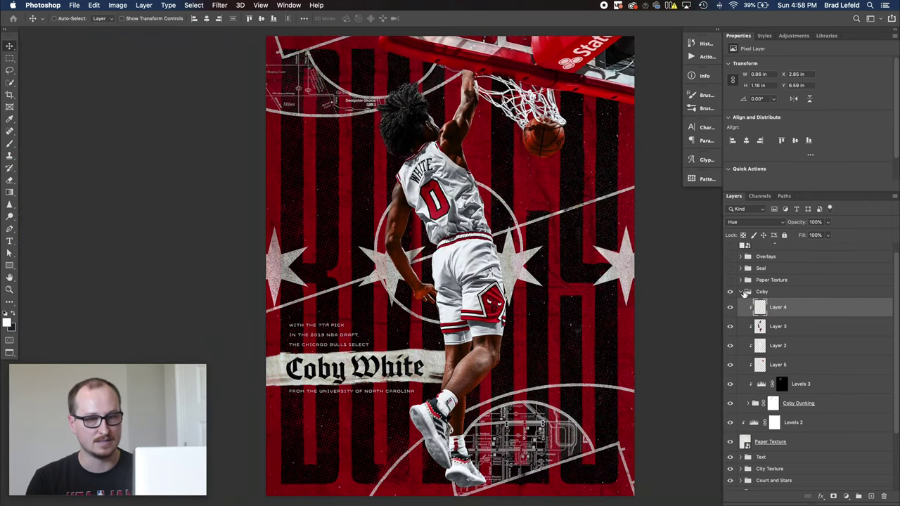
left_click(743, 292)
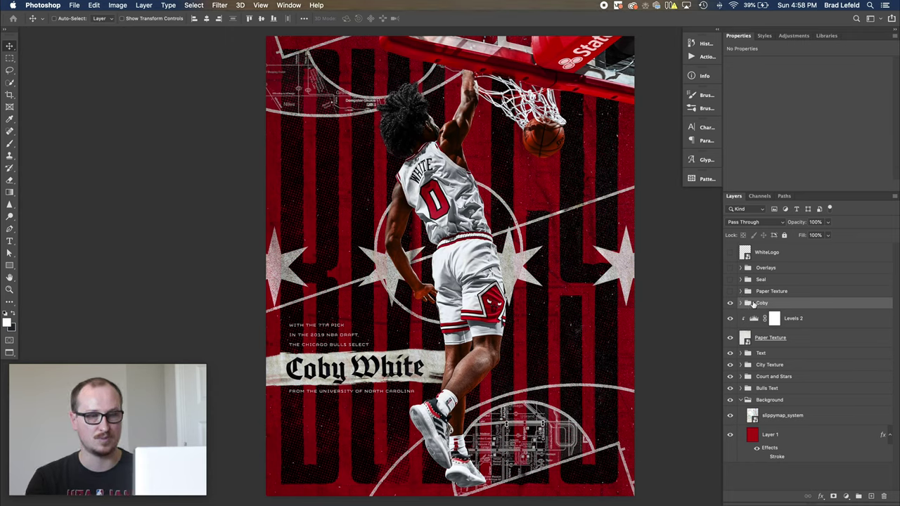
- Expand the Coby group and the Coby Dunking group inside it
left_click(739, 304)
scroll(750, 383, "down", 3)
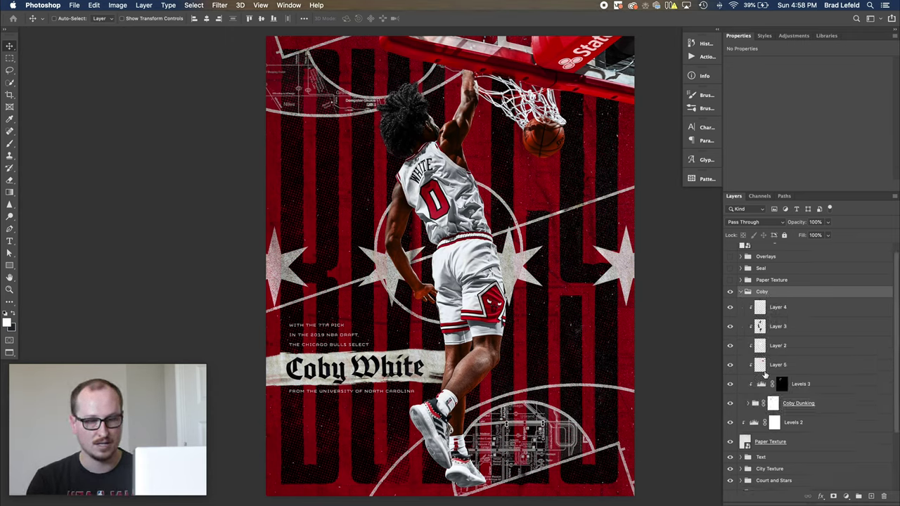
left_click(749, 370)
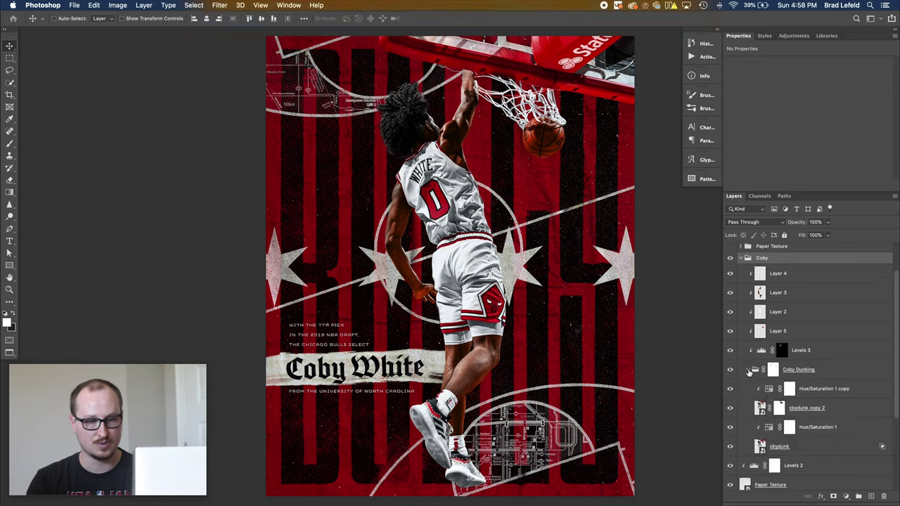
scroll(758, 394, "down", 1)
- Try opening the cbydunk copy 2 and cbydunk smart objects, dismissing both file-type errors
left_click(761, 398)
double_click(761, 398)
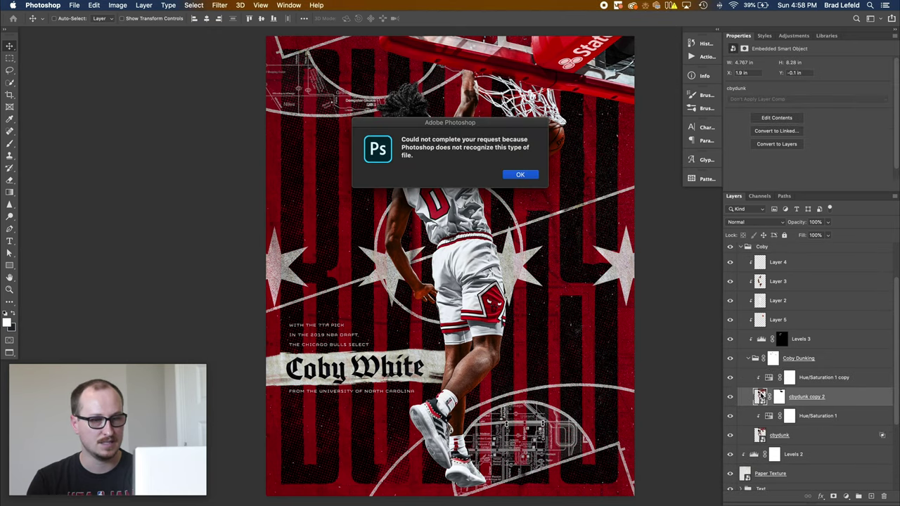
key("Return")
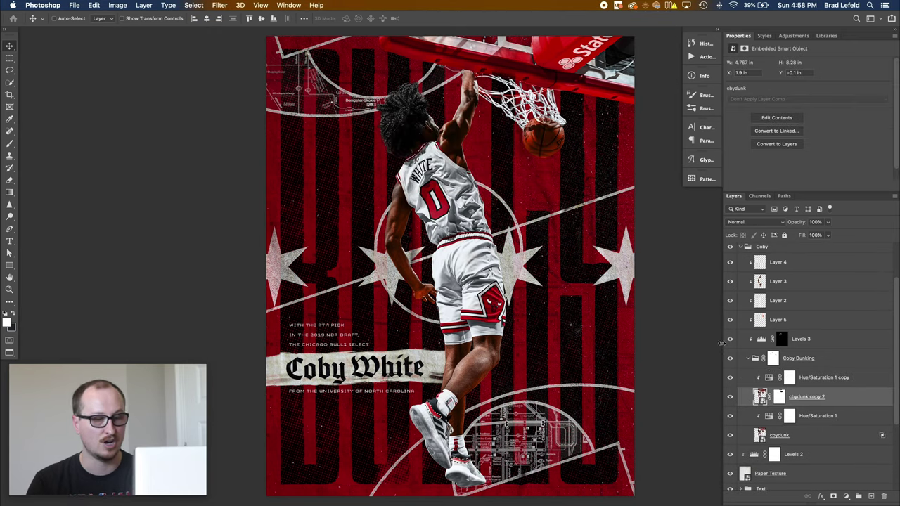
double_click(760, 436)
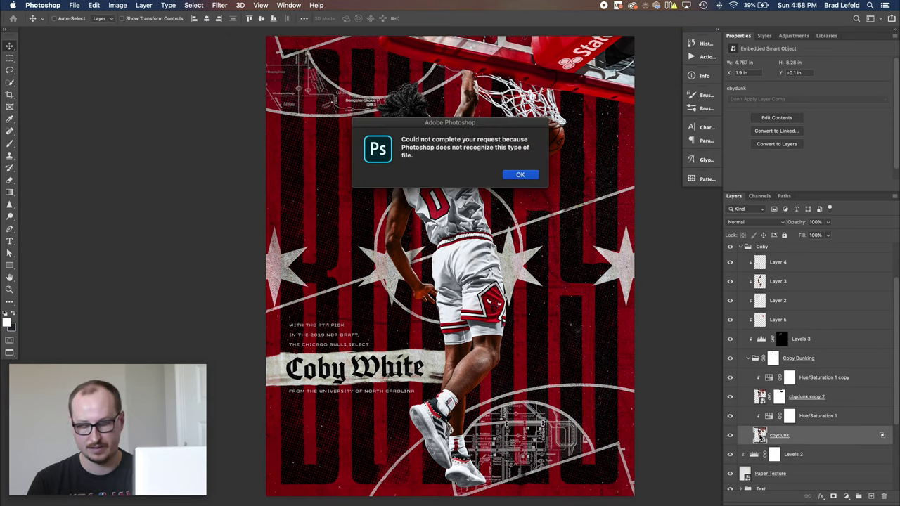
key("Return")
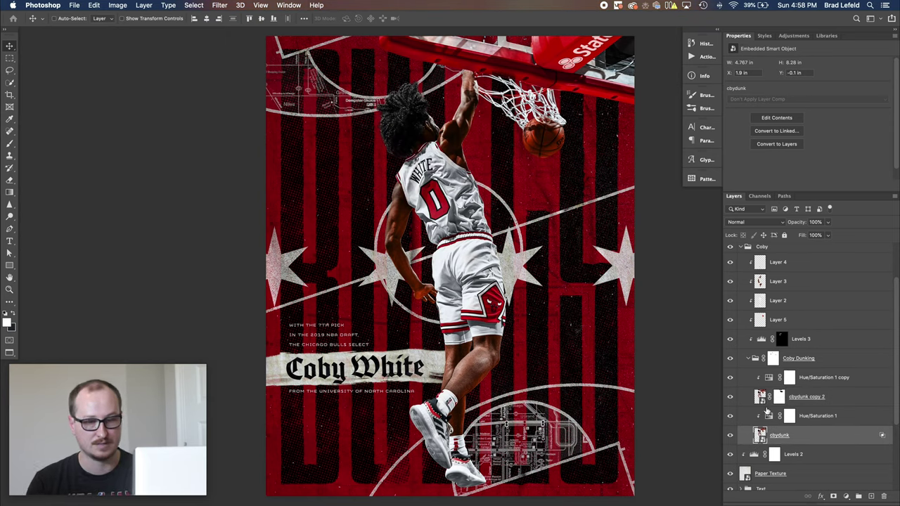
scroll(760, 415, "up", 4)
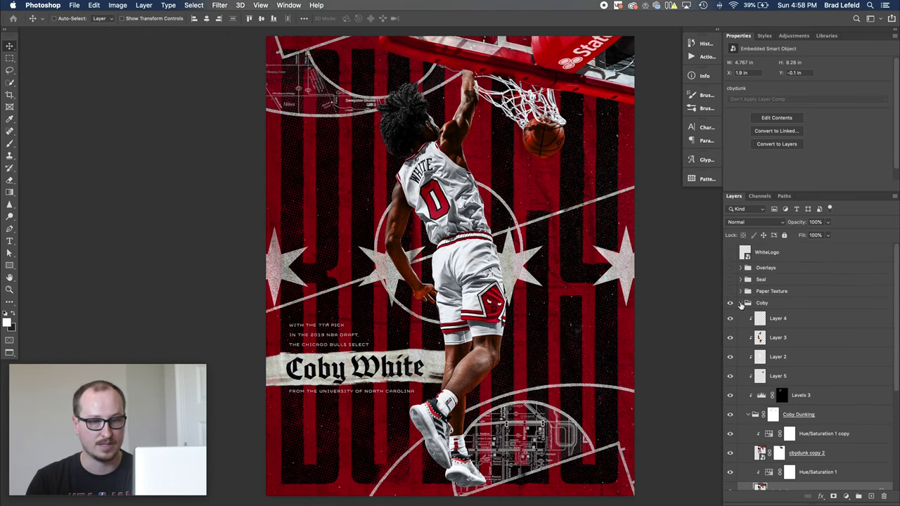
- Collapse Coby, expand Paper Texture, compare the iStock layer on and off, and select Gradient Map 6
left_click(741, 303)
left_click(741, 292)
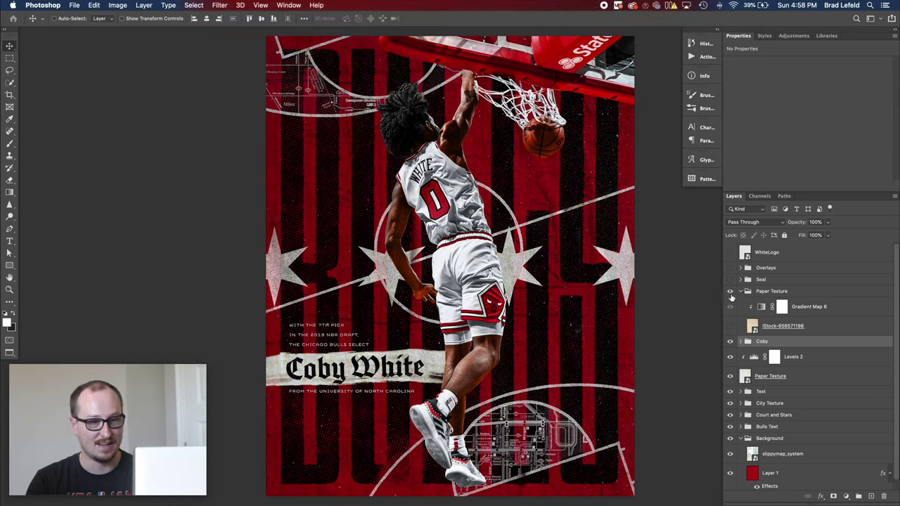
left_click(731, 326)
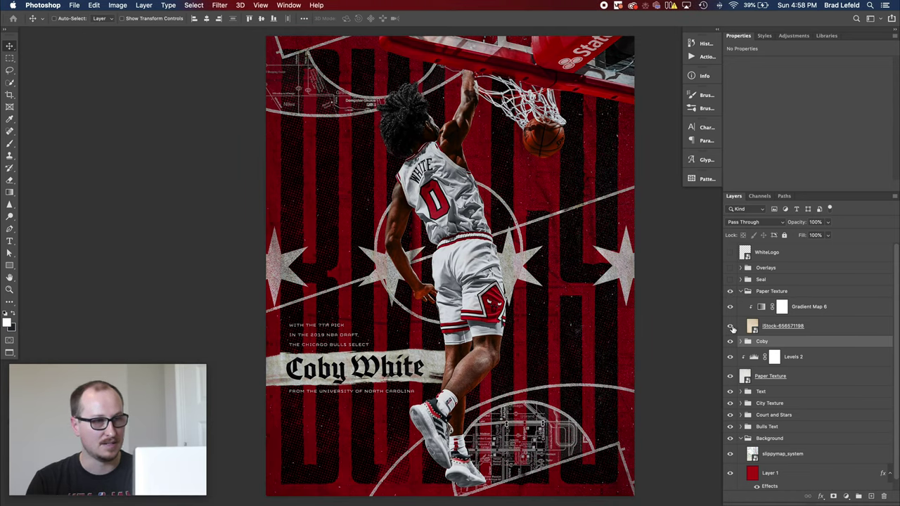
left_click(730, 326)
left_click(759, 309)
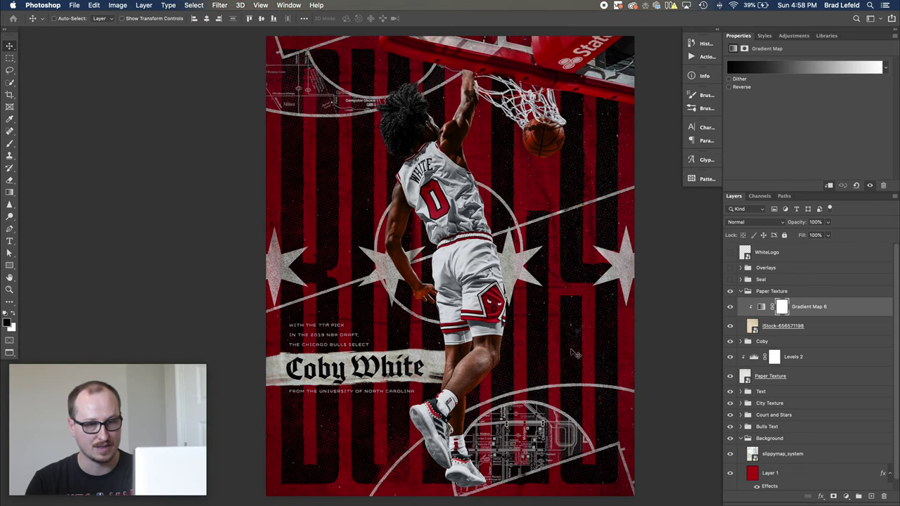
- Open and close the iStock-656571198 paper smart object, recompare the texture, then collapse Paper Texture
left_click(752, 328)
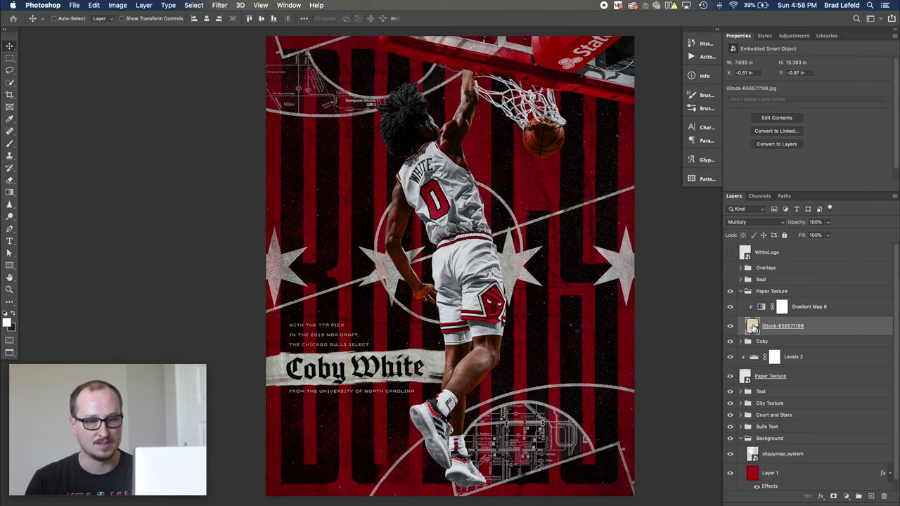
double_click(753, 327)
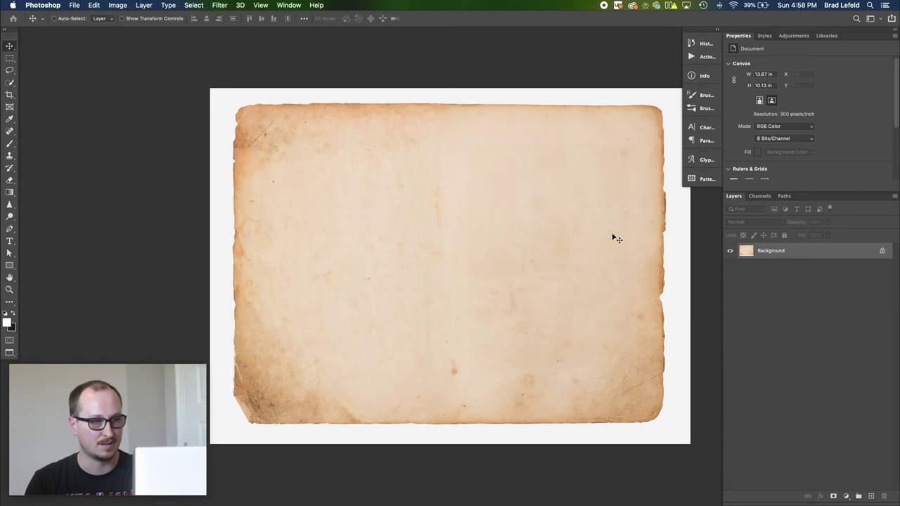
key("super+w")
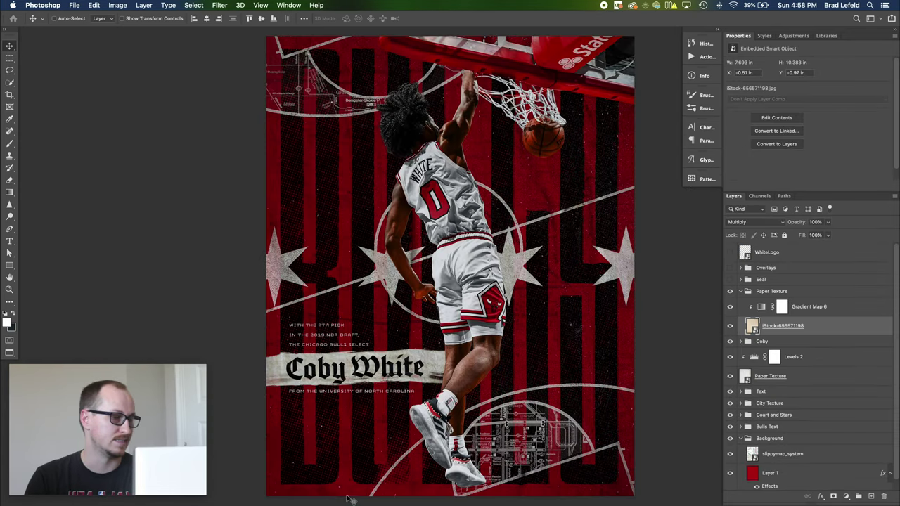
left_click(729, 326)
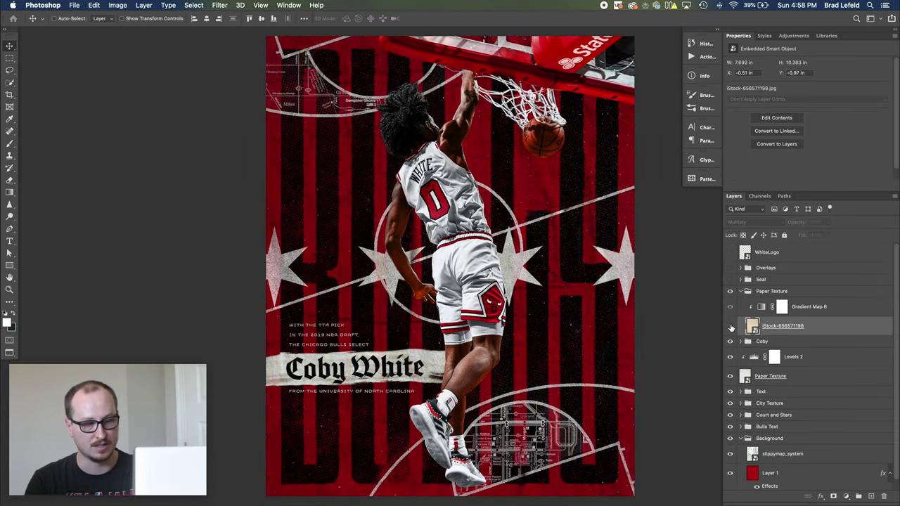
left_click(730, 326)
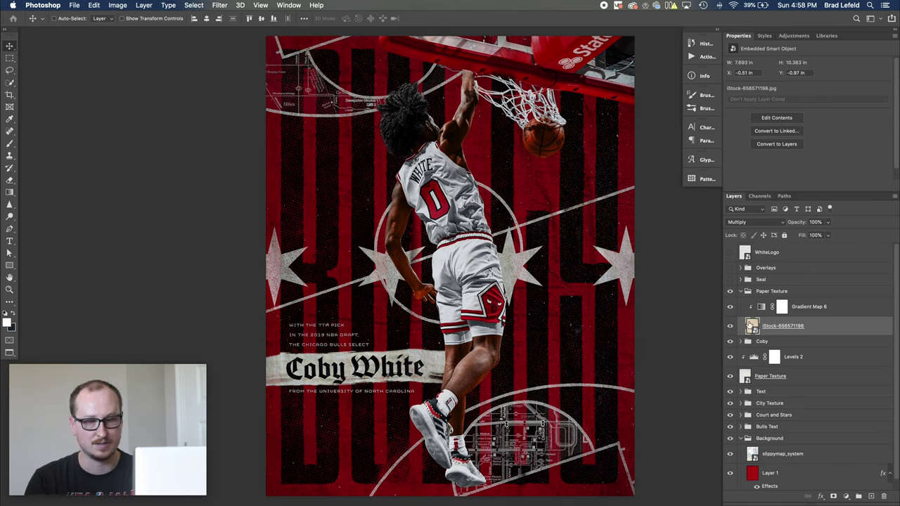
left_click(742, 291)
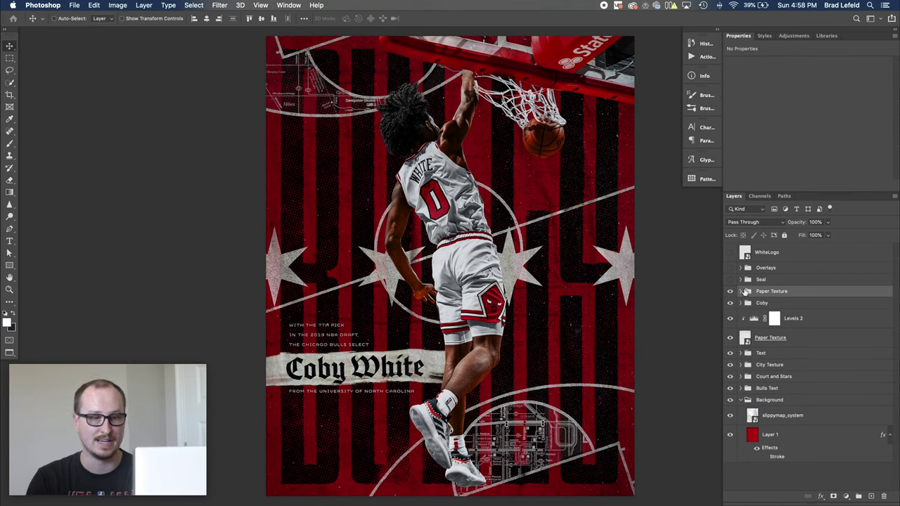
left_click(748, 279)
left_click(730, 279)
left_click(730, 296)
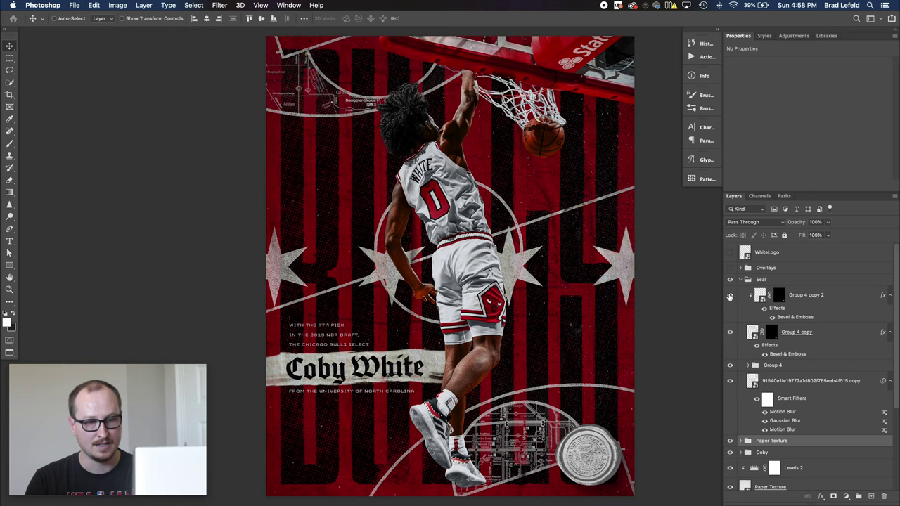
left_click_drag(730, 297, 735, 383)
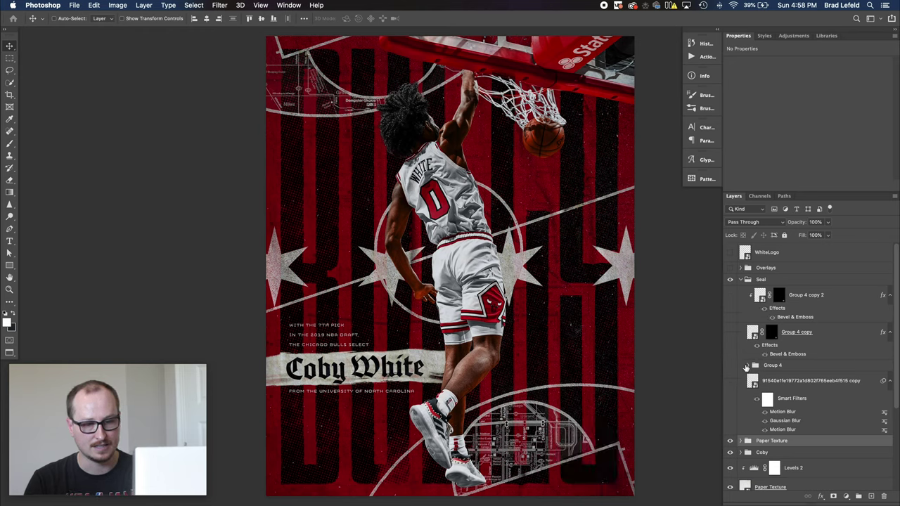
left_click(750, 366)
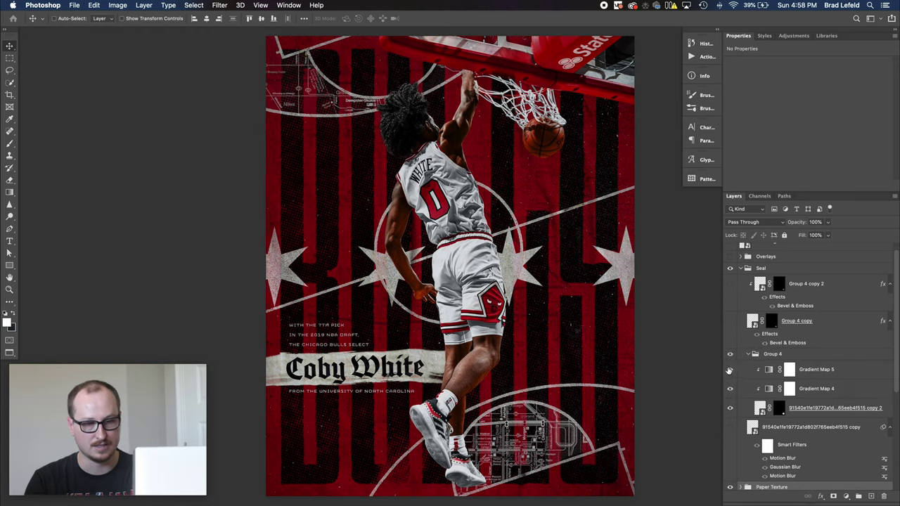
left_click_drag(730, 369, 730, 409)
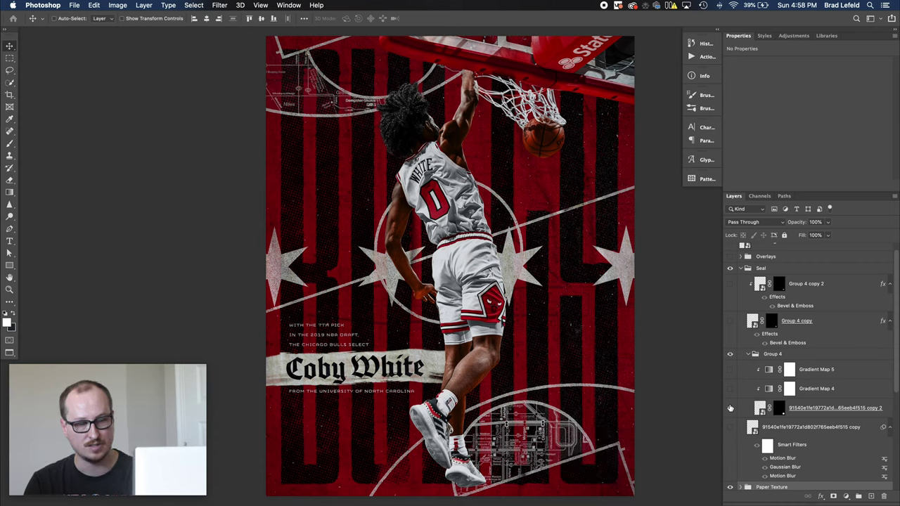
left_click(730, 409)
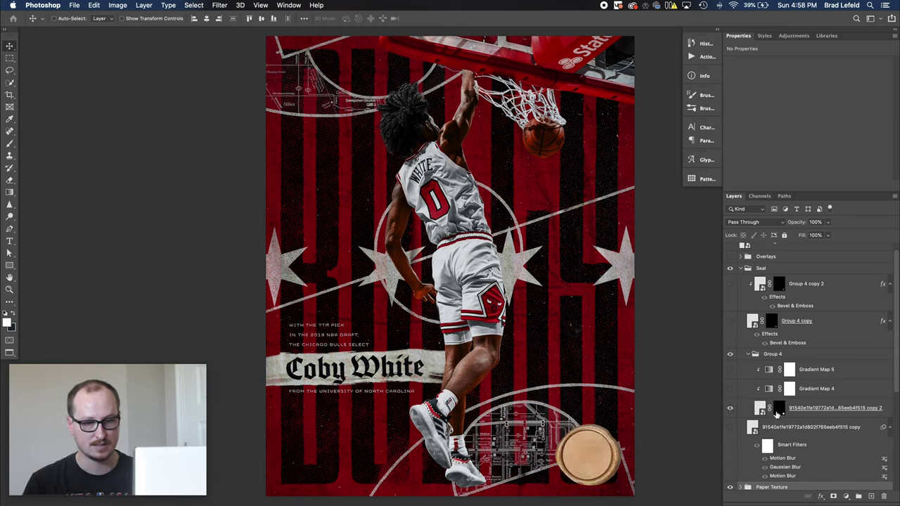
left_click(778, 410)
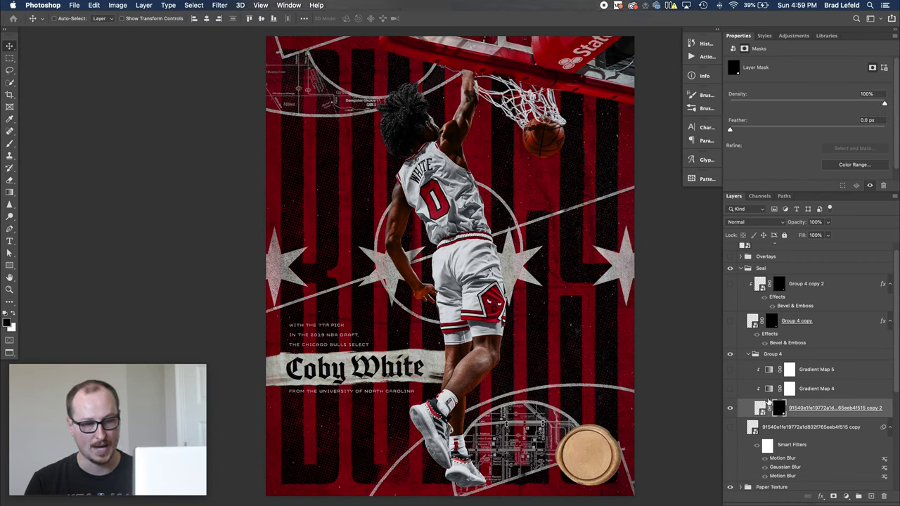
double_click(760, 408)
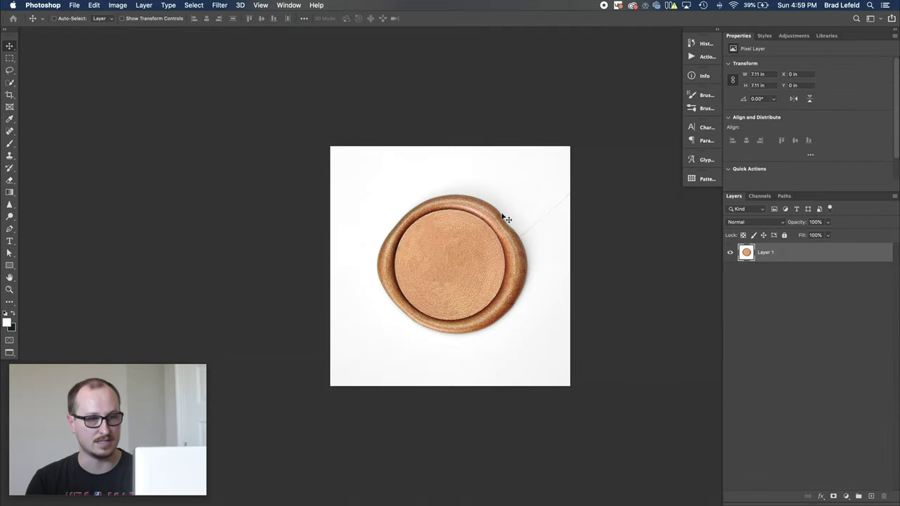
key("super+w")
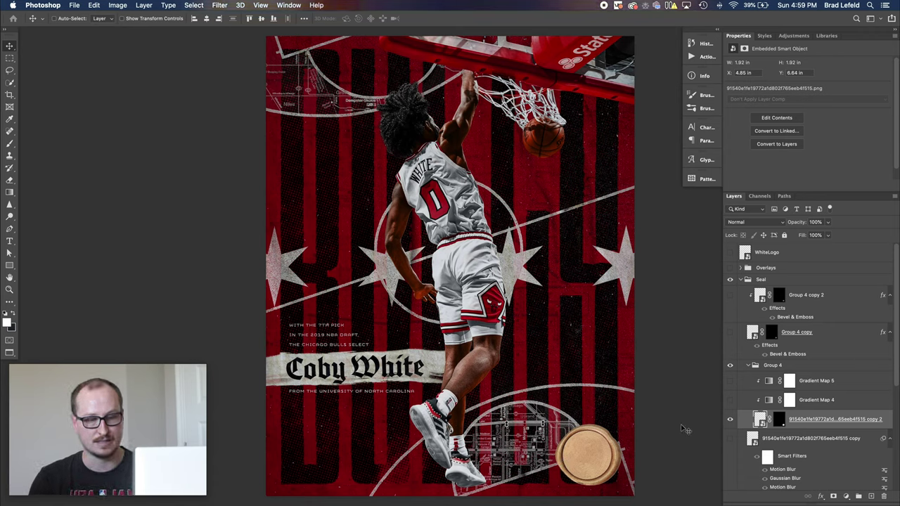
- Turn on Gradient Map 4 and Gradient Map 5 in Group 4, then collapse Group 4
left_click(769, 401)
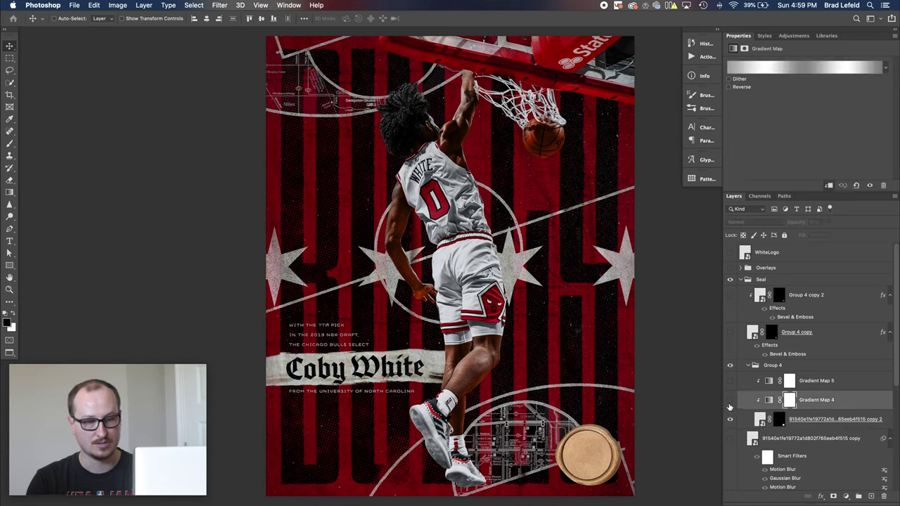
left_click(730, 400)
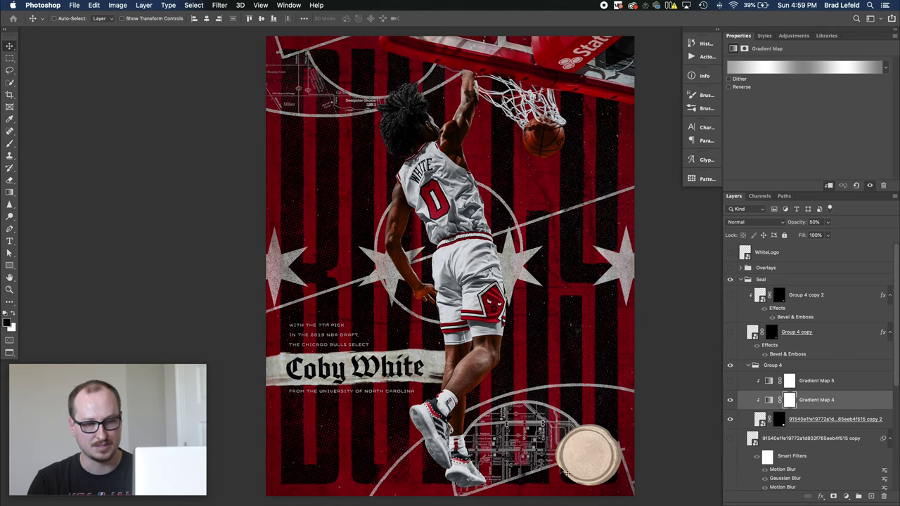
left_click(772, 379)
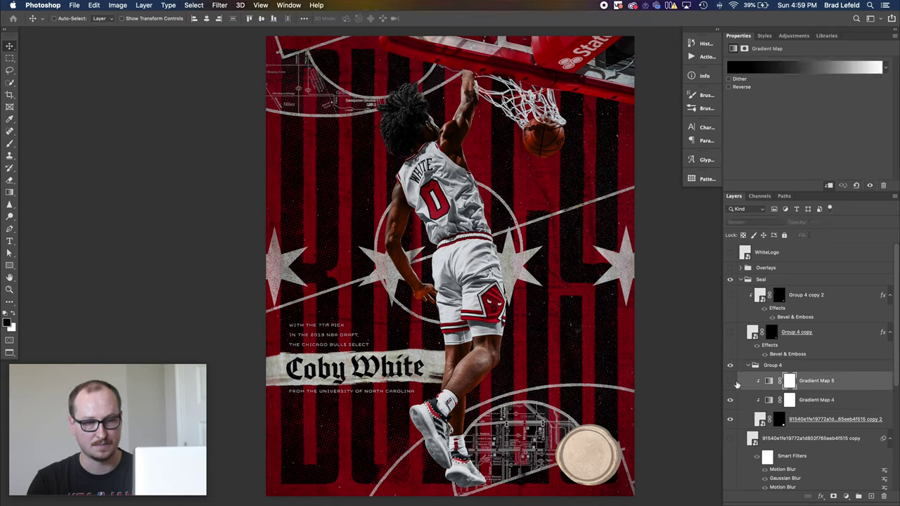
left_click(730, 381)
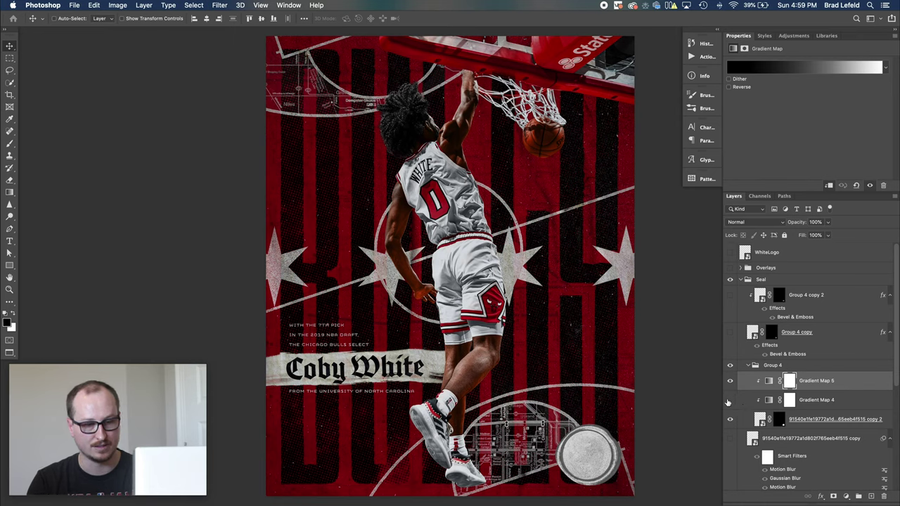
left_click(729, 400)
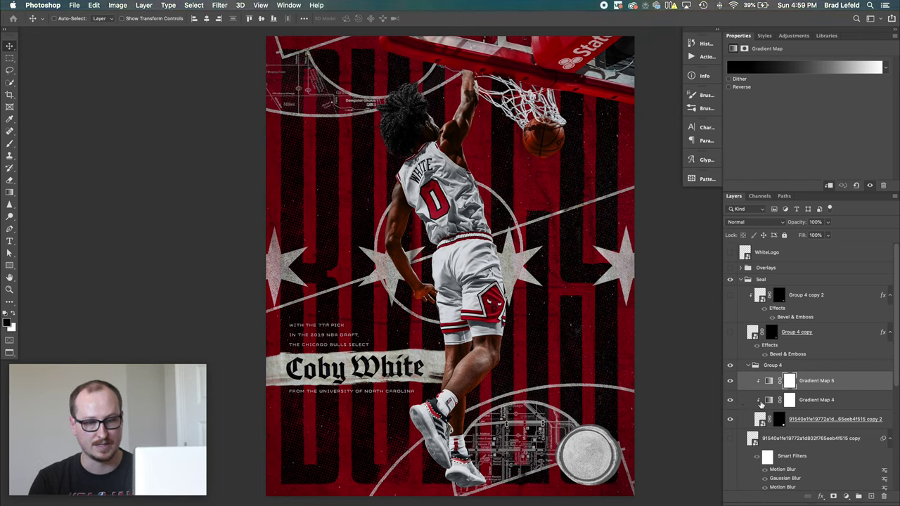
left_click(750, 366)
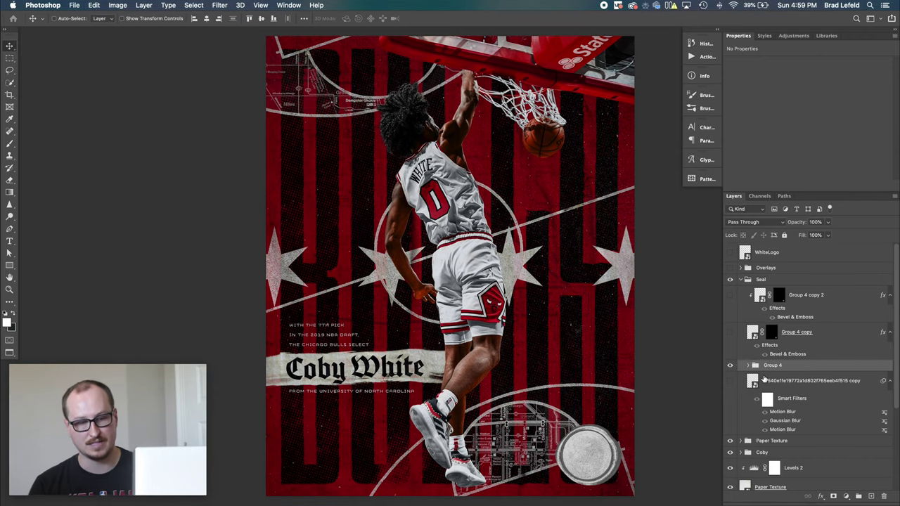
left_click(747, 386)
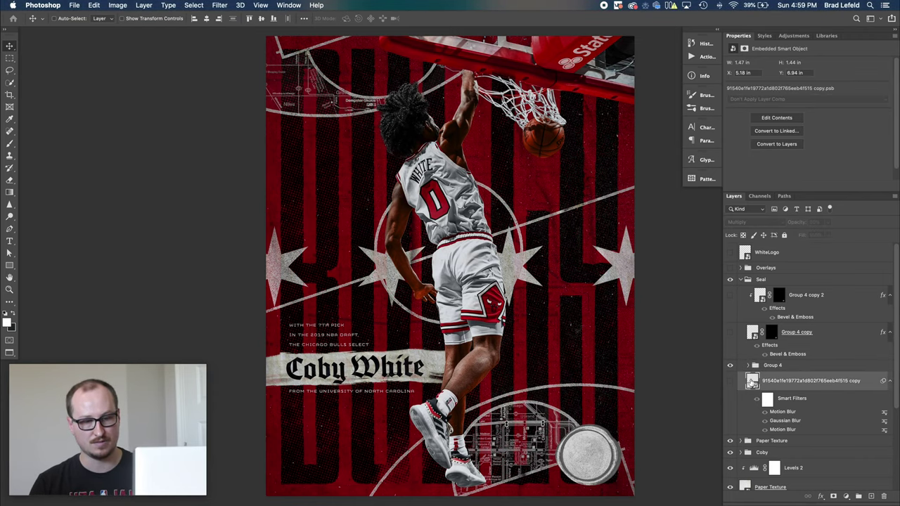
double_click(752, 383)
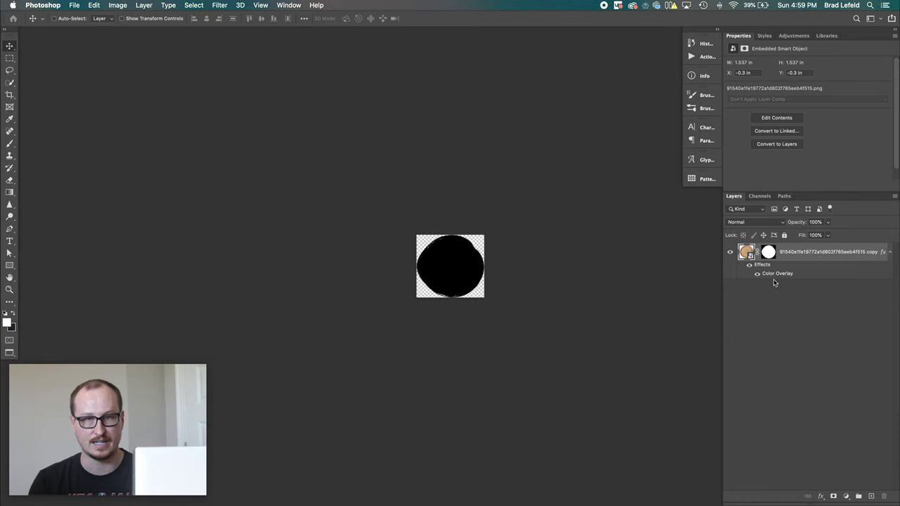
key("super+w")
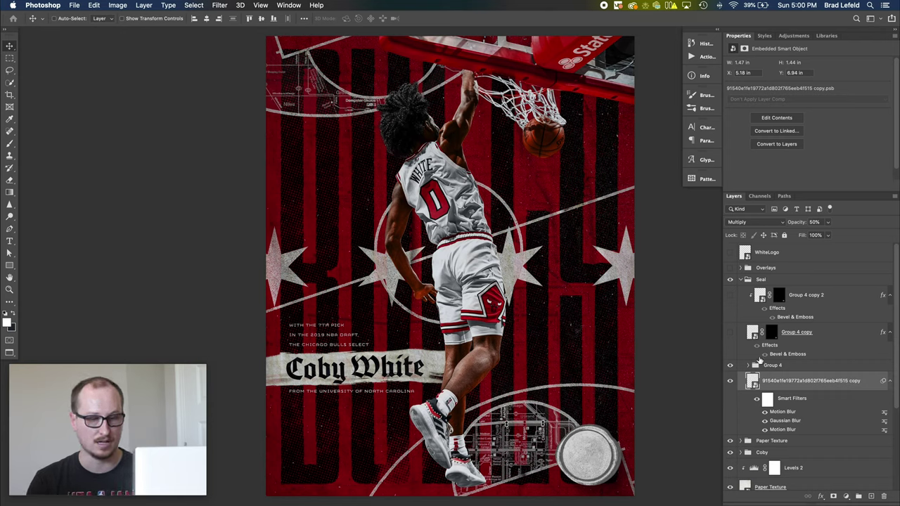
- Load the Group 4 copy outline as a selection and turn on Group 4 copy and Group 4 copy 2
left_click(749, 333)
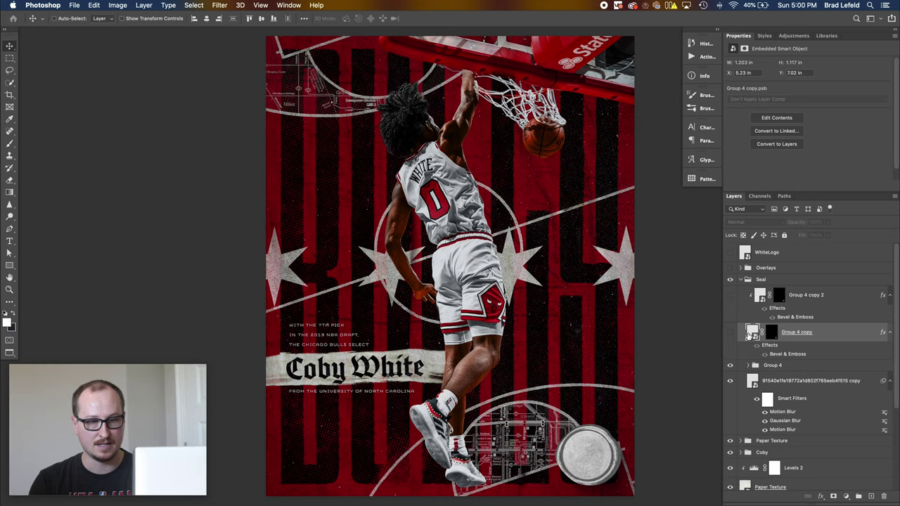
left_click(750, 335, "super")
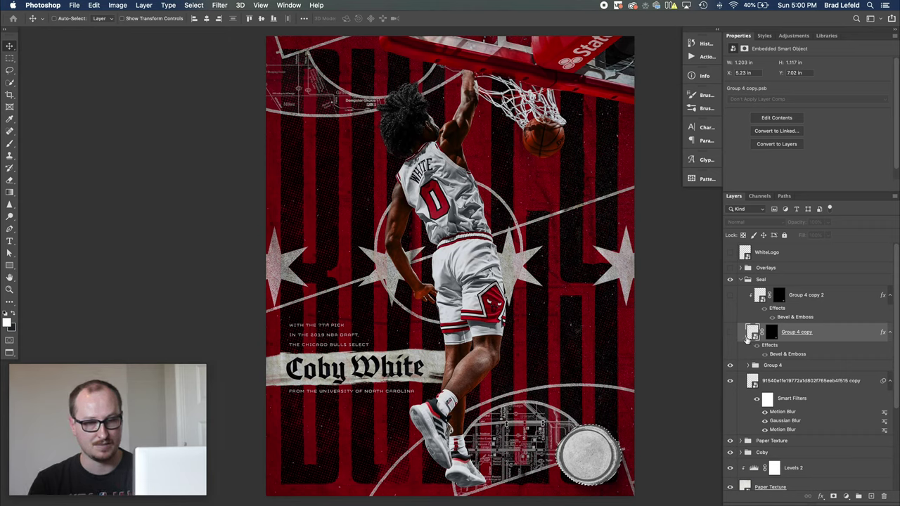
left_click(730, 333)
left_click(773, 334)
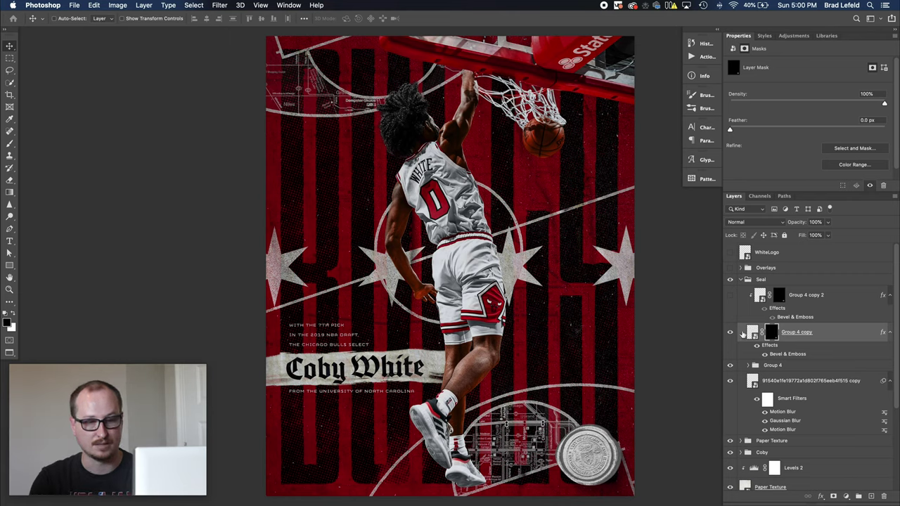
left_click(729, 296)
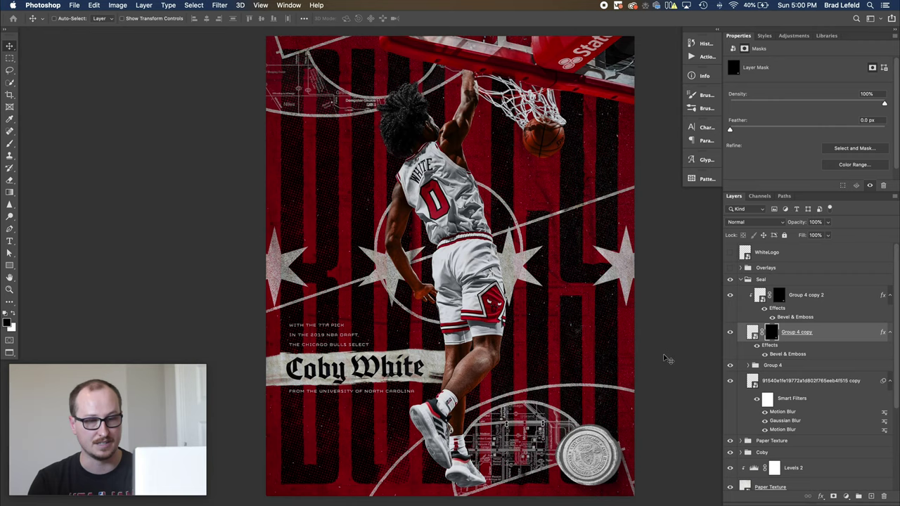
- Enable the Overlays group and compare the poster with both Color Lookups hidden
left_click(741, 279)
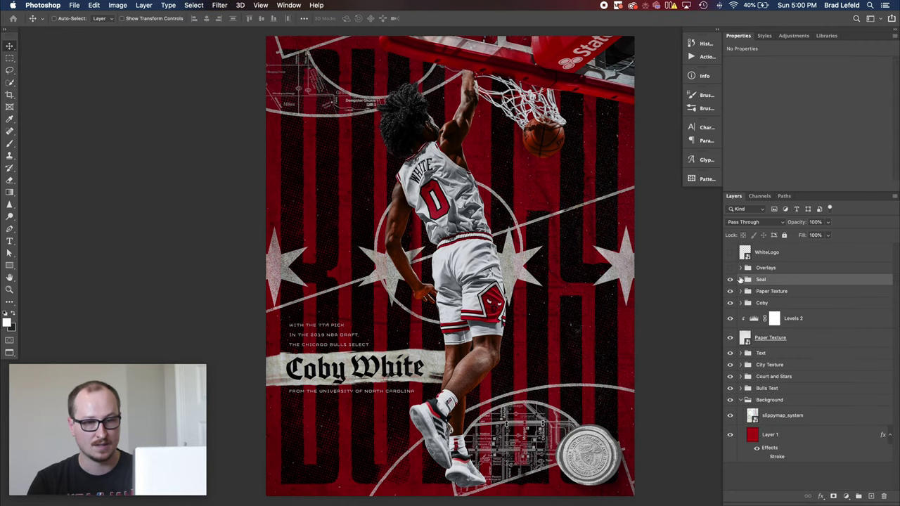
left_click(740, 269)
left_click(730, 270)
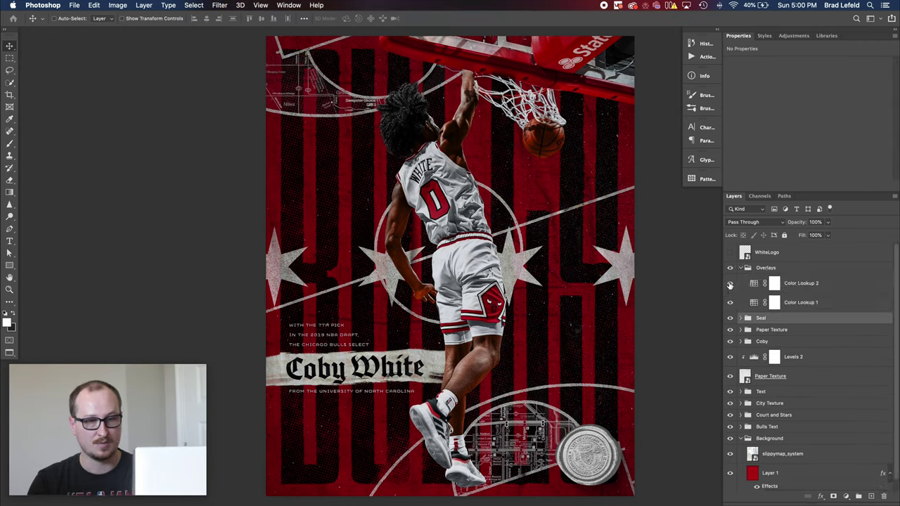
left_click(729, 283)
left_click(730, 303)
- Check Color Lookup 1's Kodak 5218 LUT at 50% and switch it back on
left_click(753, 303)
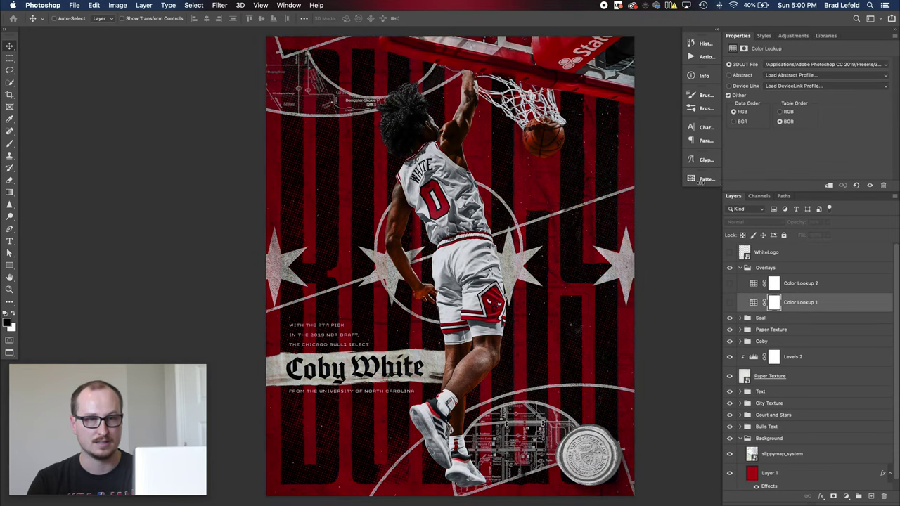
left_click_drag(722, 181, 703, 186)
left_click(709, 303)
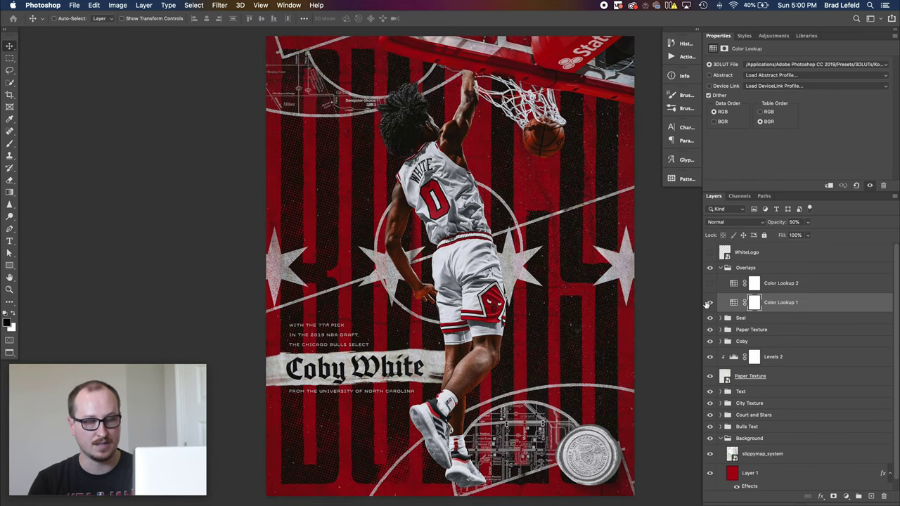
- Check Color Lookup 2's TealOrangePlusContrast LUT at 20% and switch it back on
left_click(732, 283)
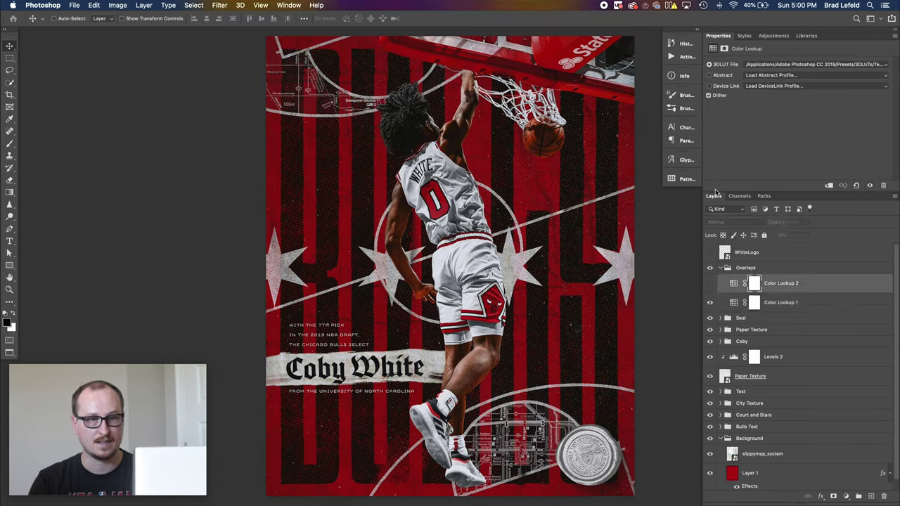
left_click_drag(701, 191, 645, 189)
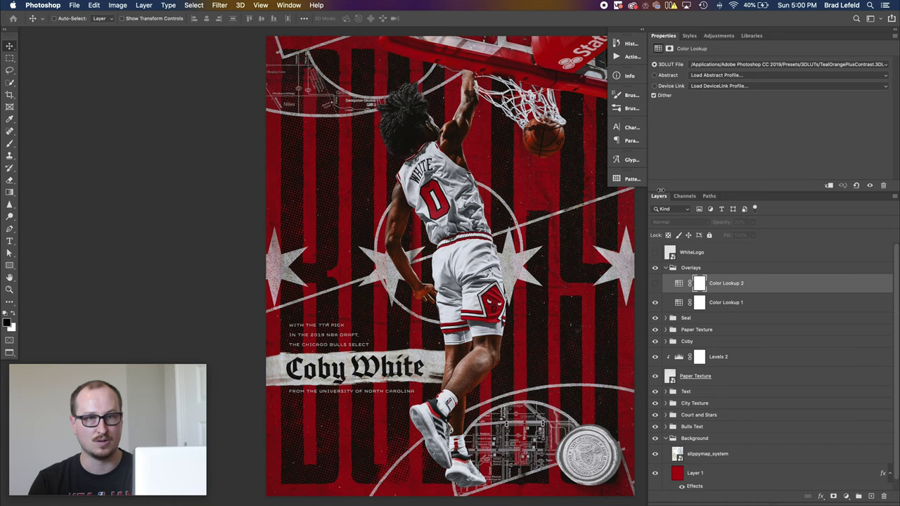
left_click_drag(660, 190, 718, 190)
left_click(714, 283)
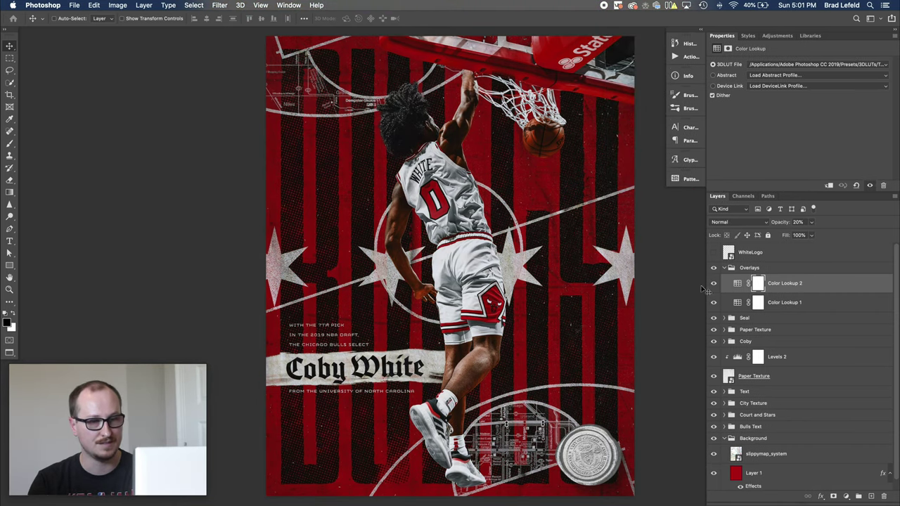
left_click(757, 256)
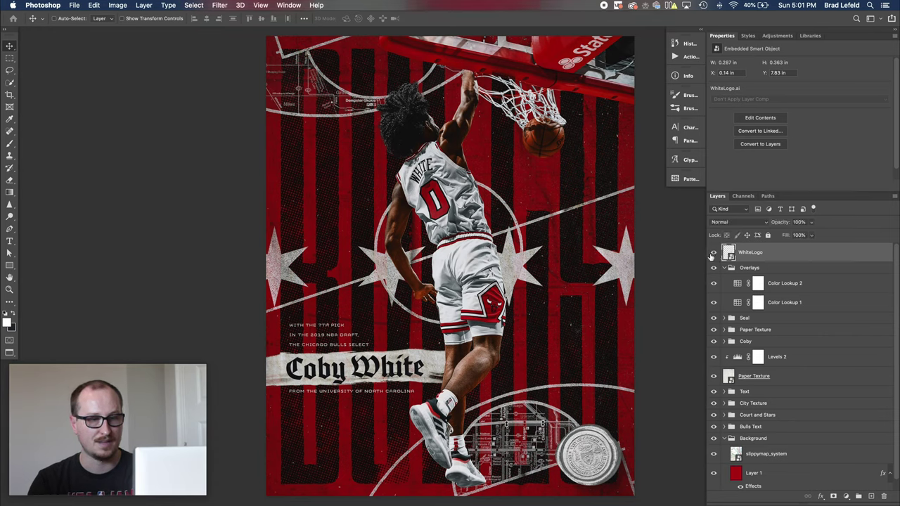
- Make the WhiteLogo smart object visible in the poster's bottom-left corner
left_click(713, 252)
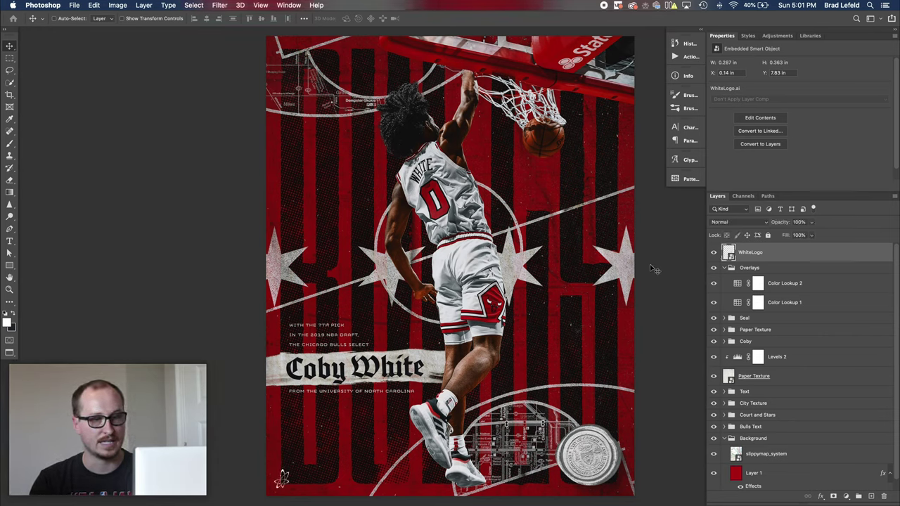